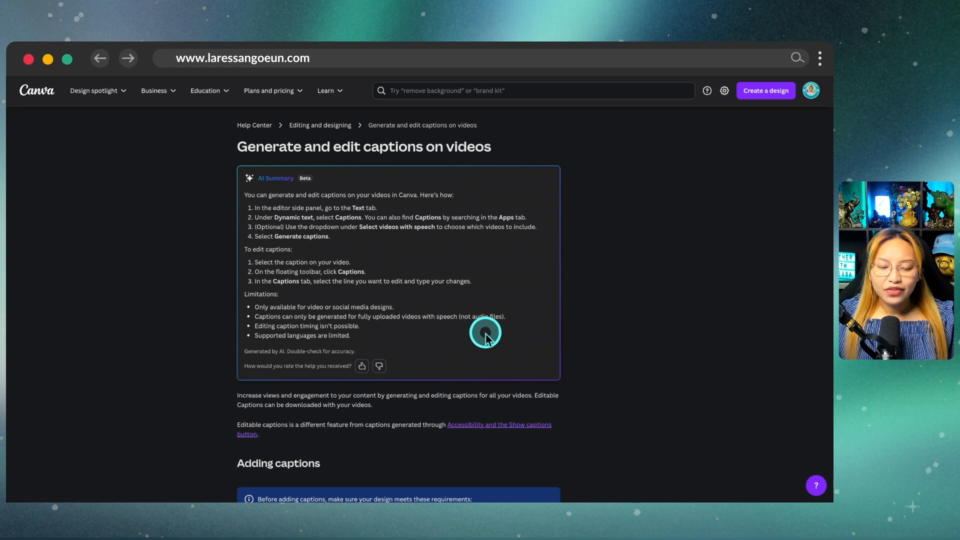
- Read through the help article on adding, deleting, editing, styling and animating video captions
{"action": "key", "text": "ctrl"}
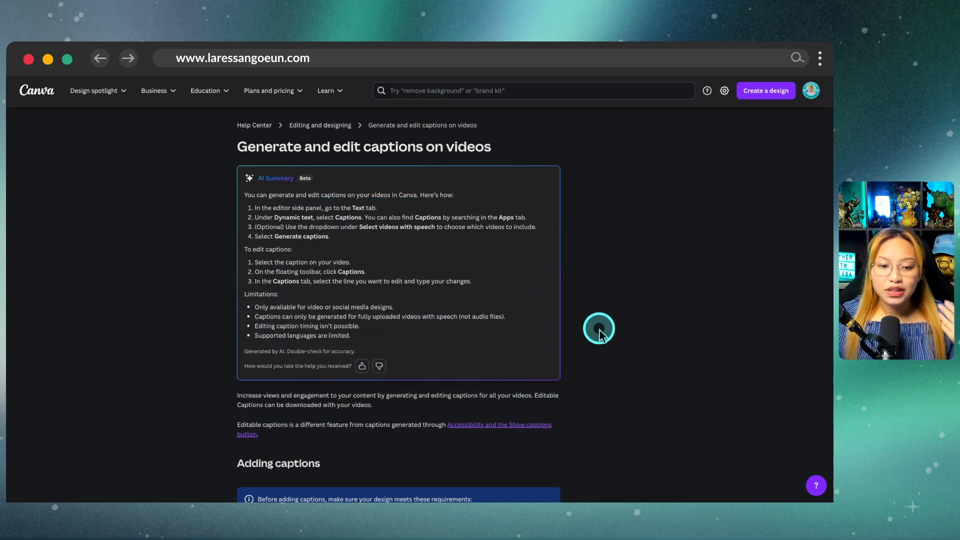
{"action": "scroll", "coordinate": [663, 346], "scroll_direction": "down", "scroll_amount": 4}
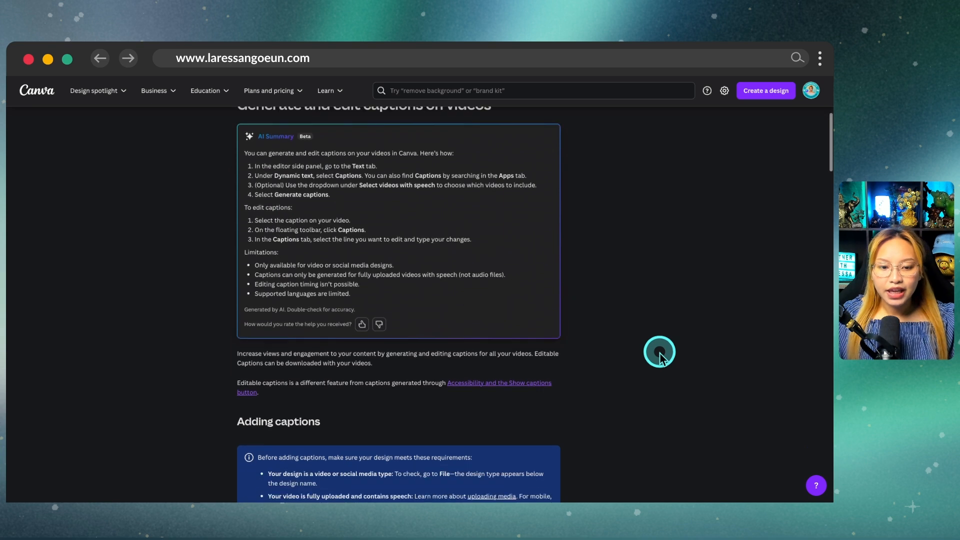
{"action": "scroll", "coordinate": [661, 355], "scroll_direction": "down", "scroll_amount": 6}
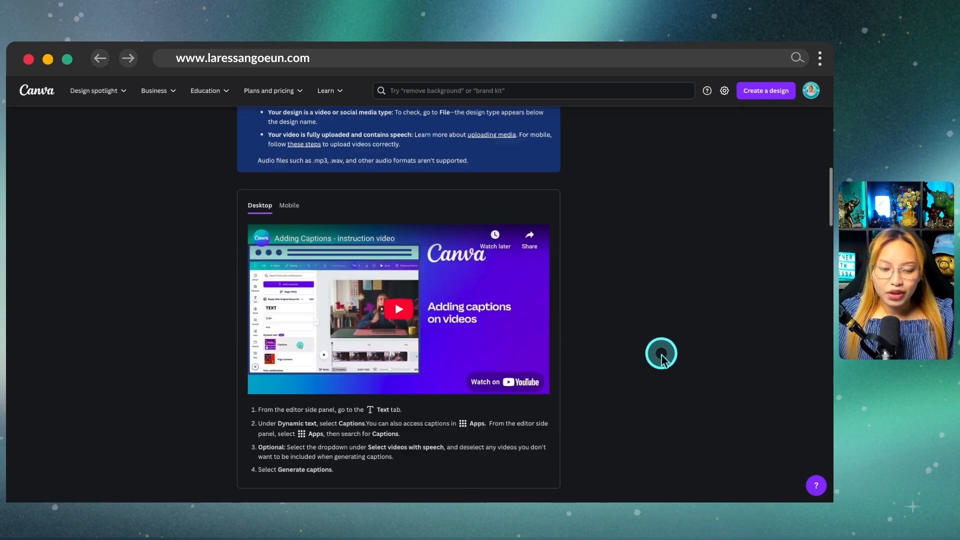
{"action": "scroll", "coordinate": [661, 359], "scroll_direction": "down", "scroll_amount": 10}
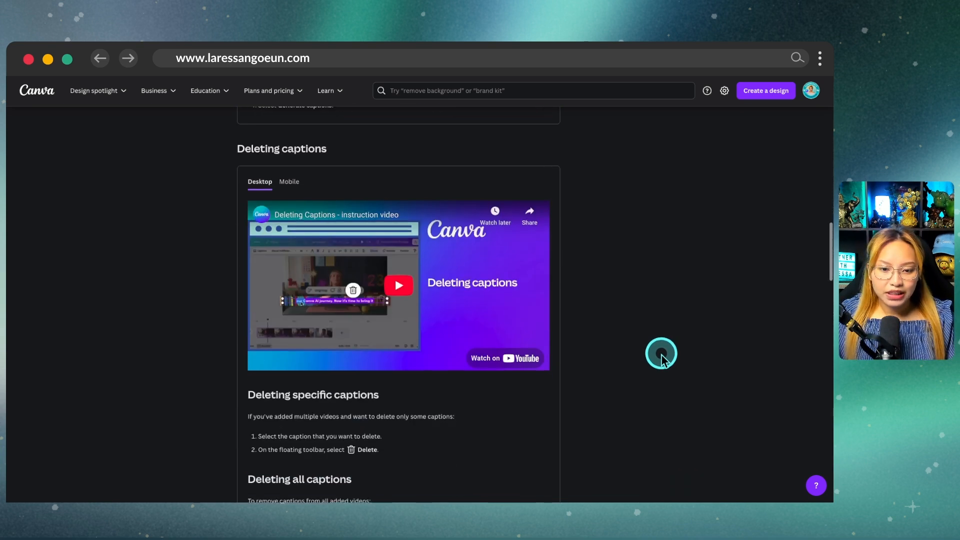
{"action": "scroll", "coordinate": [661, 359], "scroll_direction": "down", "scroll_amount": 10}
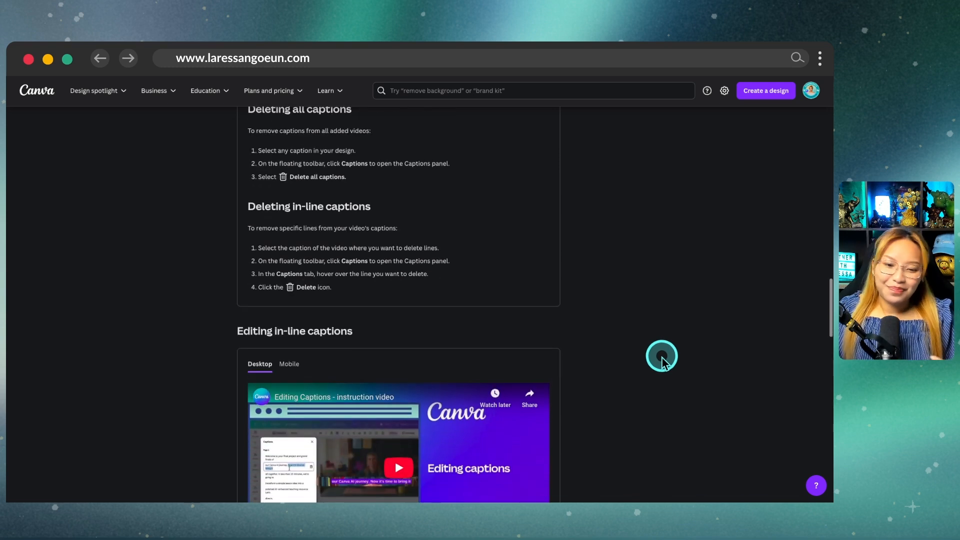
{"action": "scroll", "coordinate": [662, 356], "scroll_direction": "down", "scroll_amount": 12}
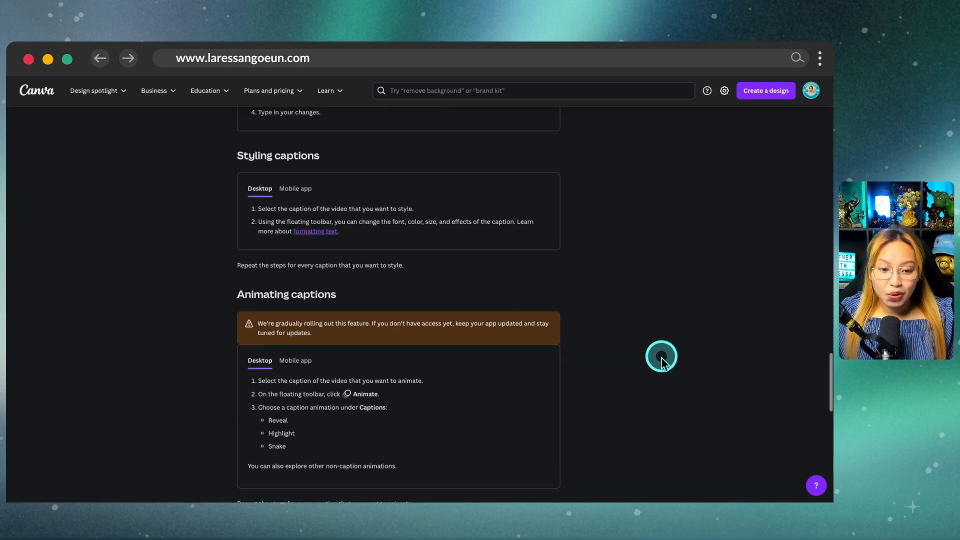
{"action": "scroll", "coordinate": [661, 359], "scroll_direction": "down", "scroll_amount": 6}
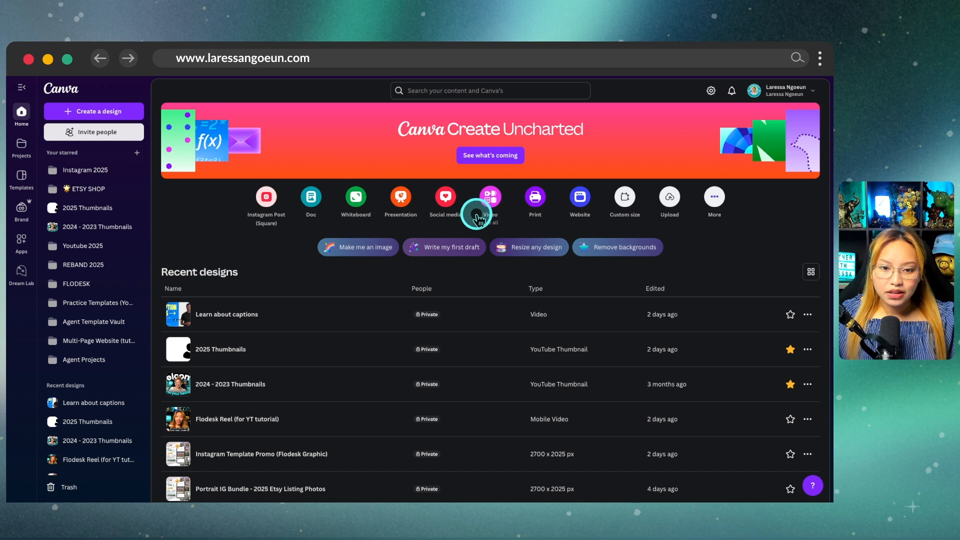
- Create a new blank Instagram Reel design, 1080 × 1920 px, from the social media formats
{"action": "left_click", "coordinate": [445, 201]}
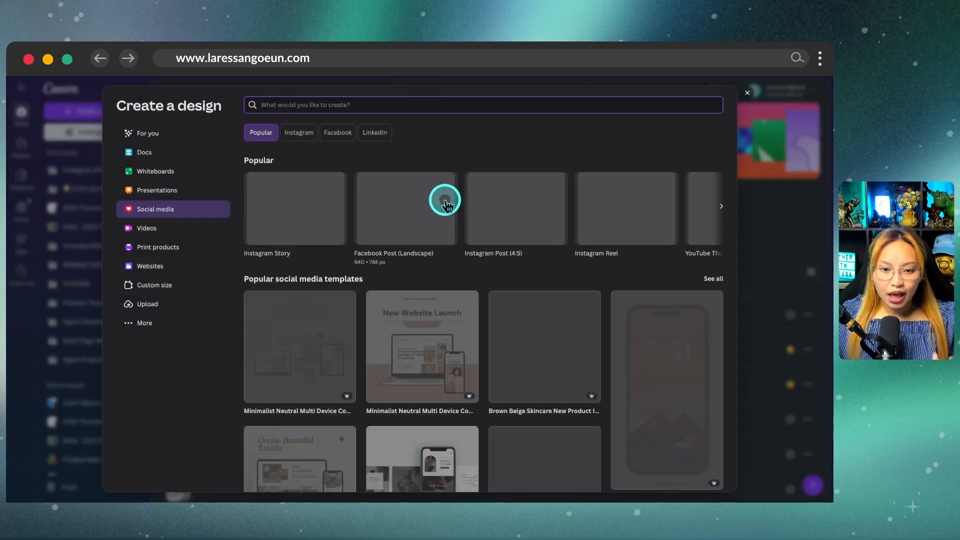
{"action": "scroll", "coordinate": [496, 213], "scroll_direction": "right", "scroll_amount": 3}
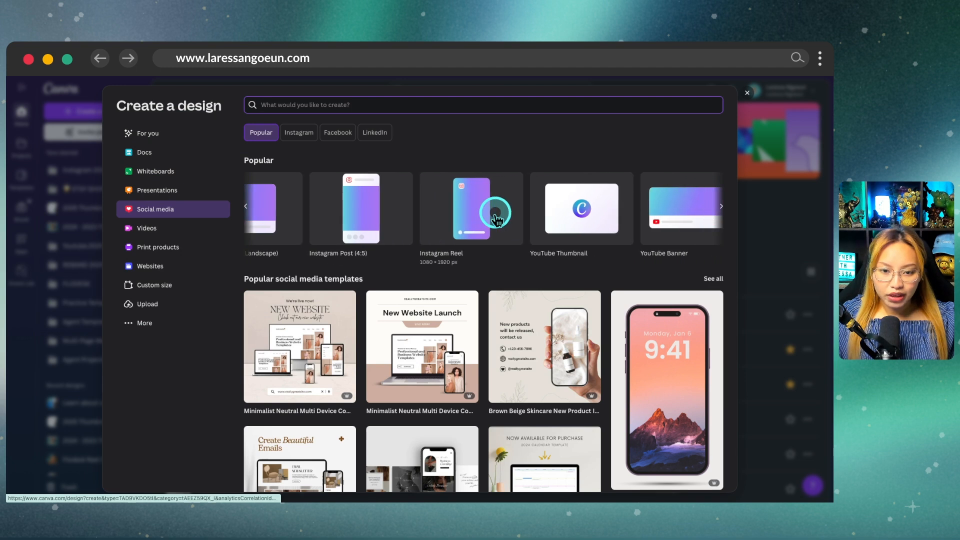
{"action": "key", "text": "ctrl"}
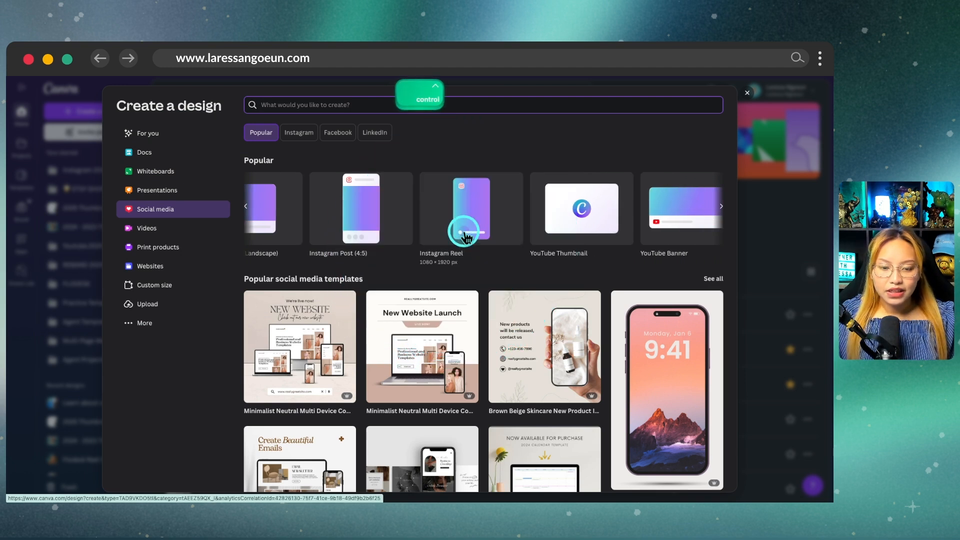
{"action": "left_click", "coordinate": [463, 235]}
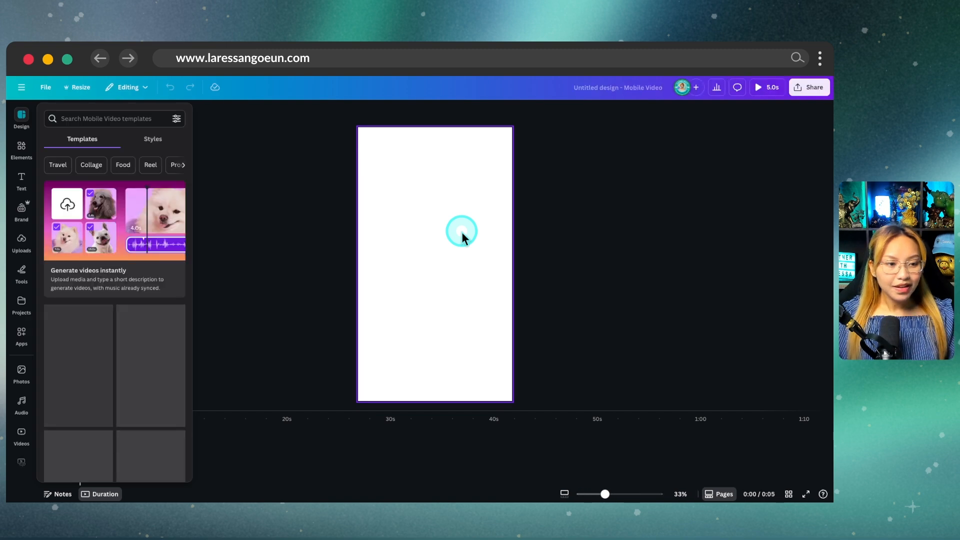
{"action": "left_click", "coordinate": [306, 251]}
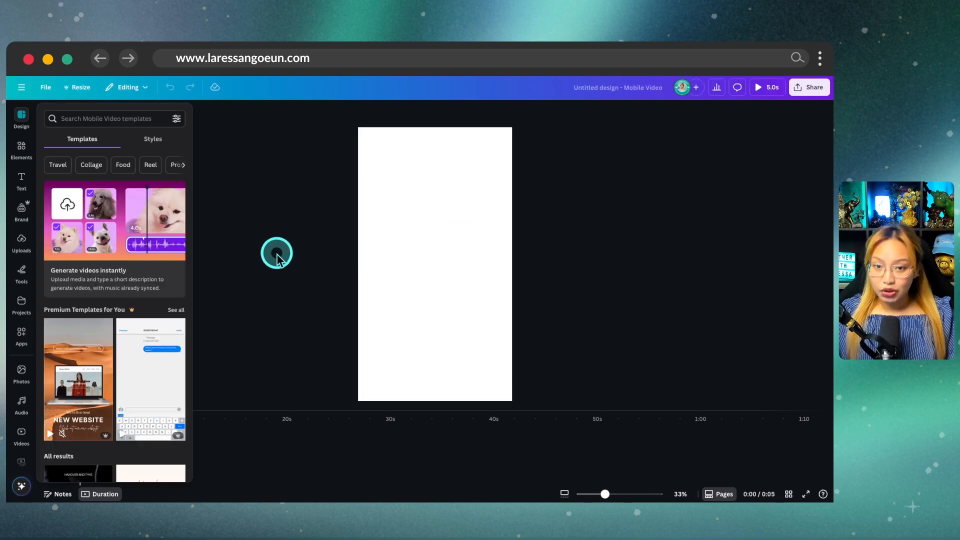
- Place the uploaded 57.9-second portrait video on the blank page
{"action": "key", "text": "ctrl"}
{"action": "left_click", "coordinate": [22, 245]}
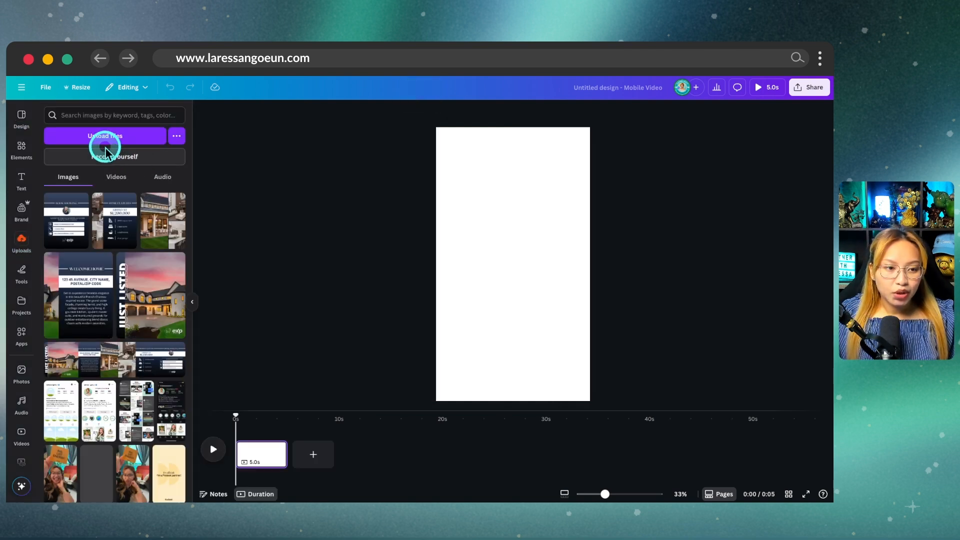
{"action": "left_click", "coordinate": [112, 144]}
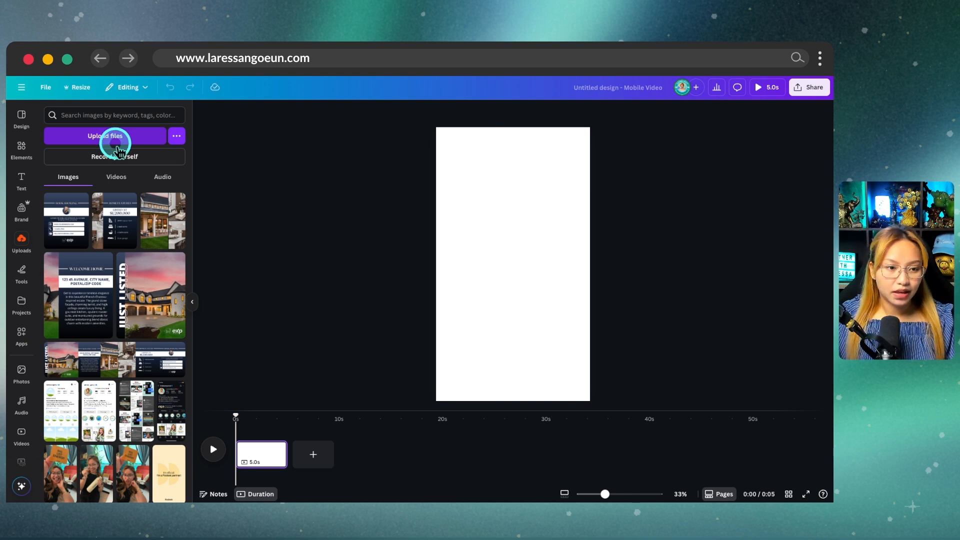
{"action": "key", "text": "ctrl"}
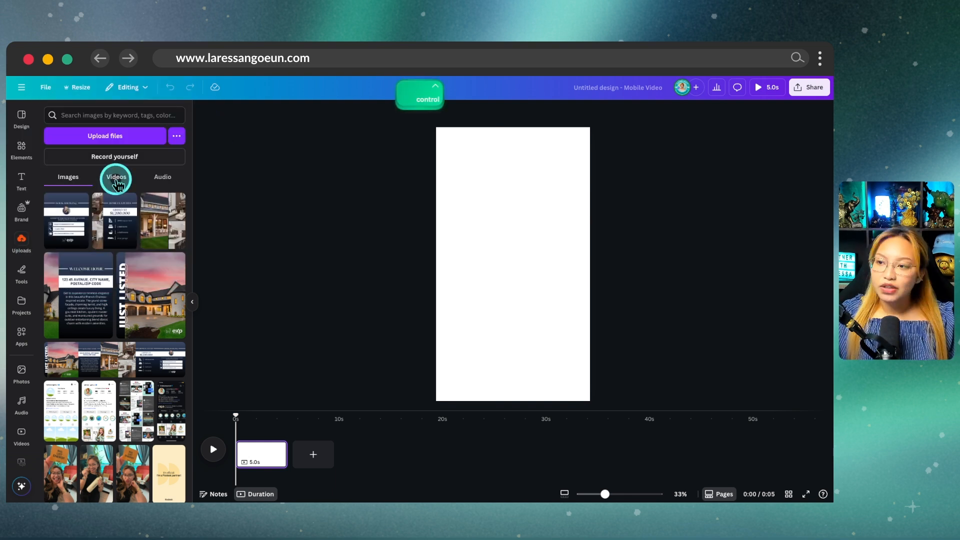
{"action": "left_click", "coordinate": [116, 179]}
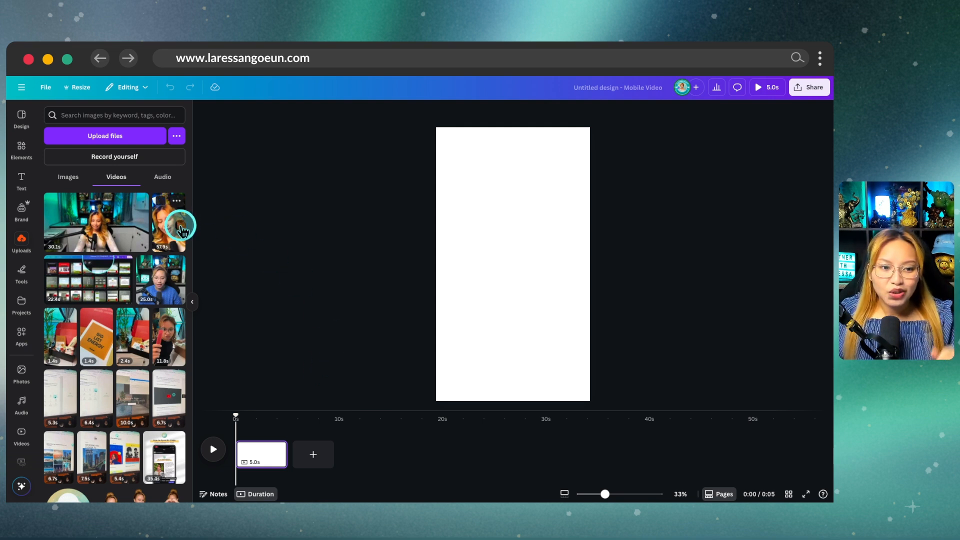
{"action": "left_click_drag", "start_coordinate": [182, 228], "coordinate": [488, 227]}
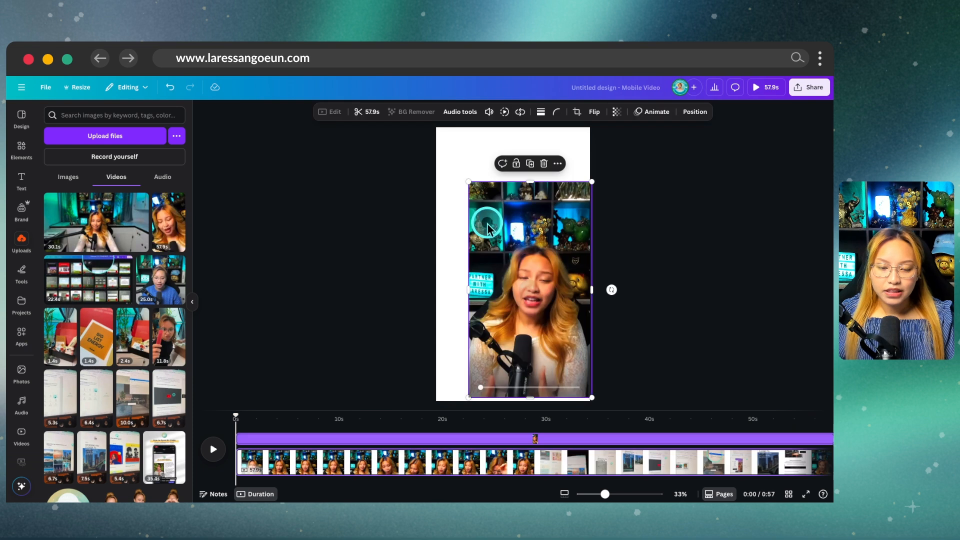
- Pause the placed video and set it as the page background
{"action": "left_click", "coordinate": [530, 291]}
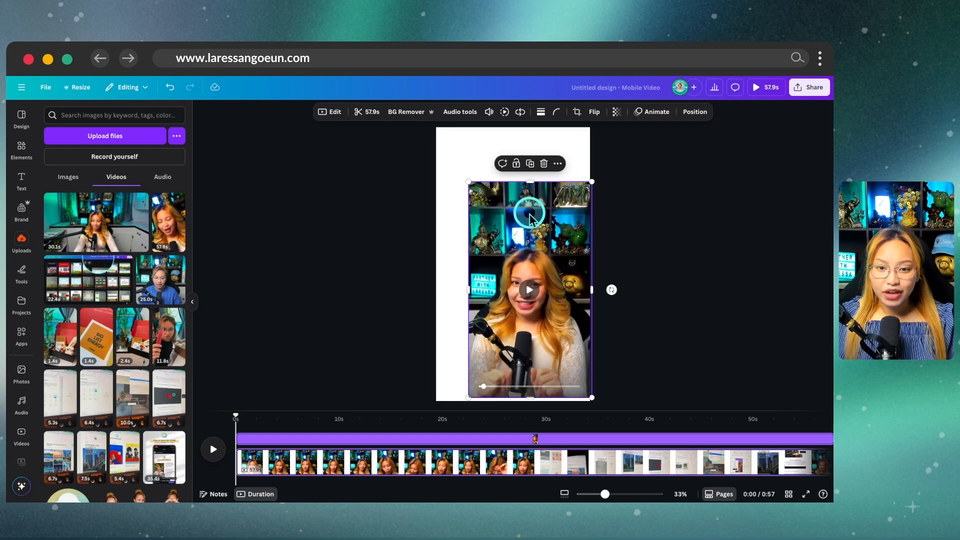
{"action": "key", "text": "ctrl"}
{"action": "left_click", "coordinate": [558, 163]}
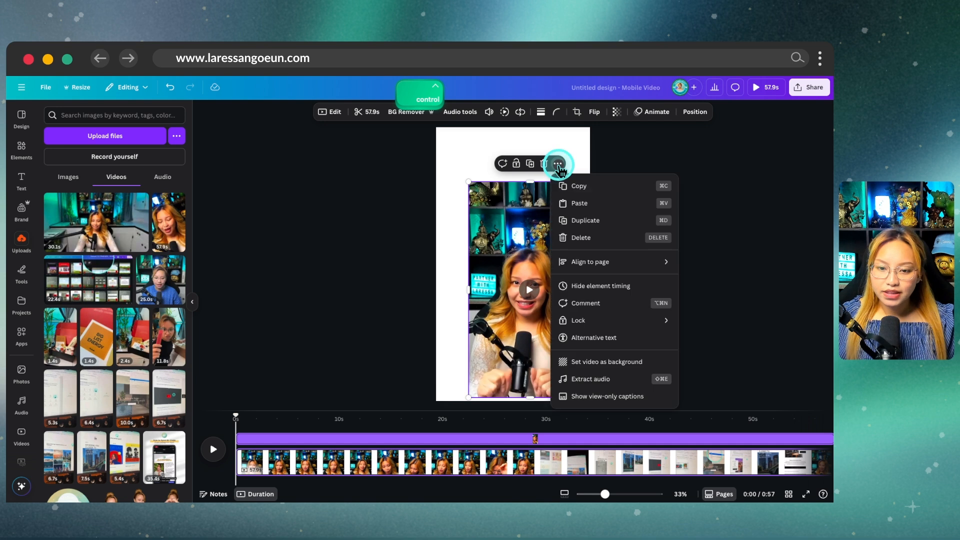
{"action": "left_click", "coordinate": [598, 365]}
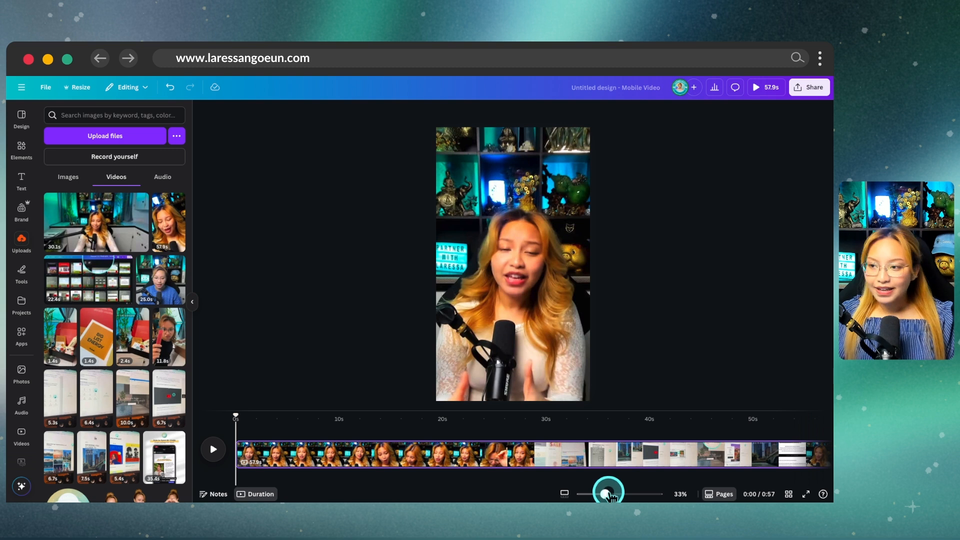
{"action": "left_click_drag", "start_coordinate": [605, 494], "coordinate": [606, 494]}
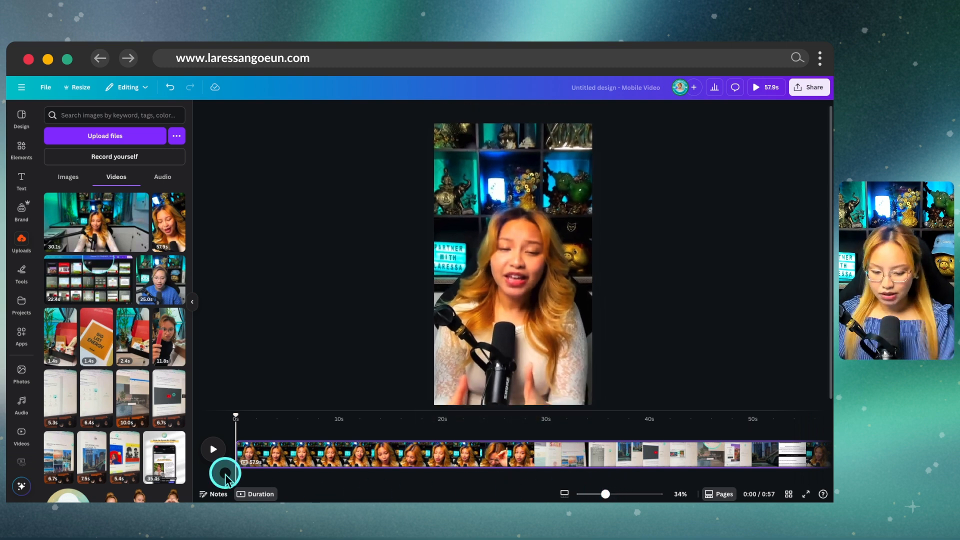
- Lower the sound volume, preview the first seconds of the video, and return the playhead to near the start
{"action": "key", "text": "XF86AudioLowerVolume"}
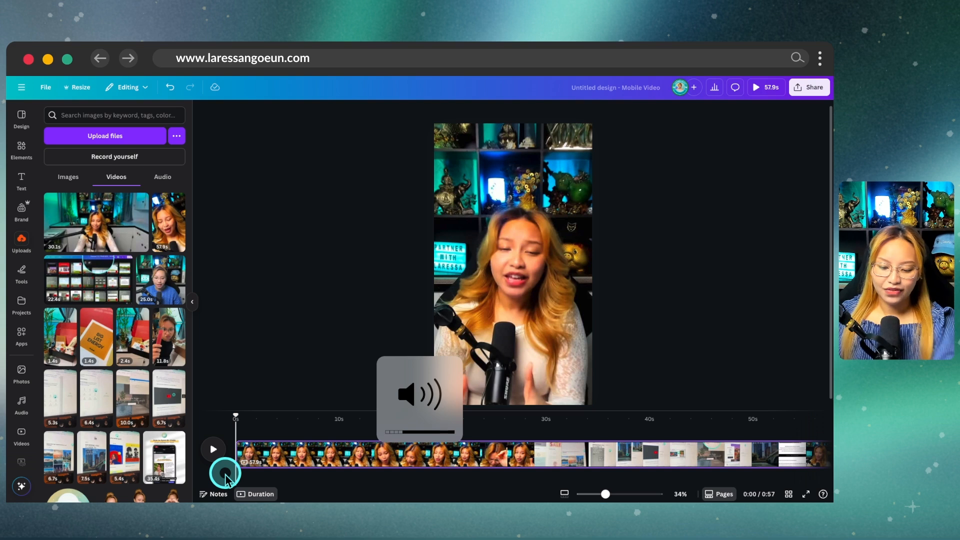
{"action": "left_click", "coordinate": [213, 449]}
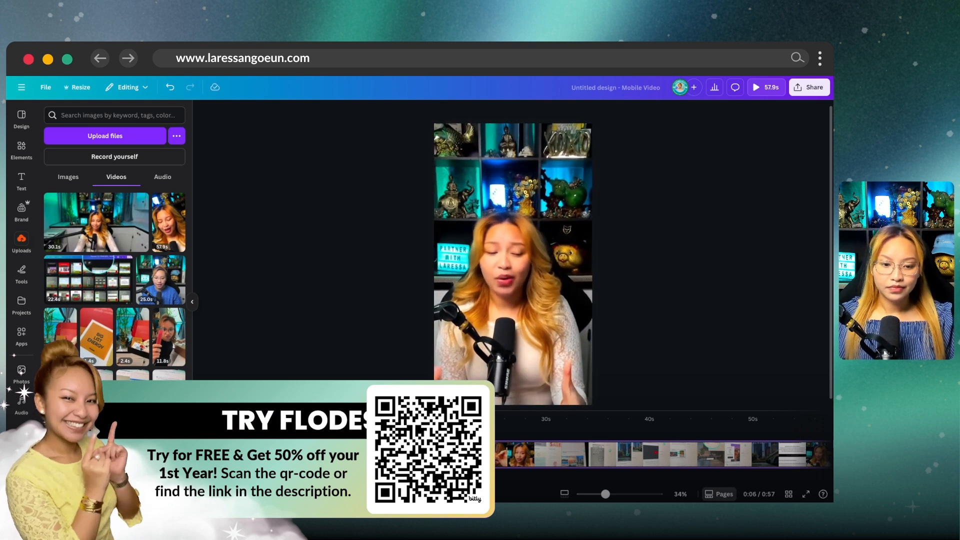
{"action": "left_click", "coordinate": [214, 450]}
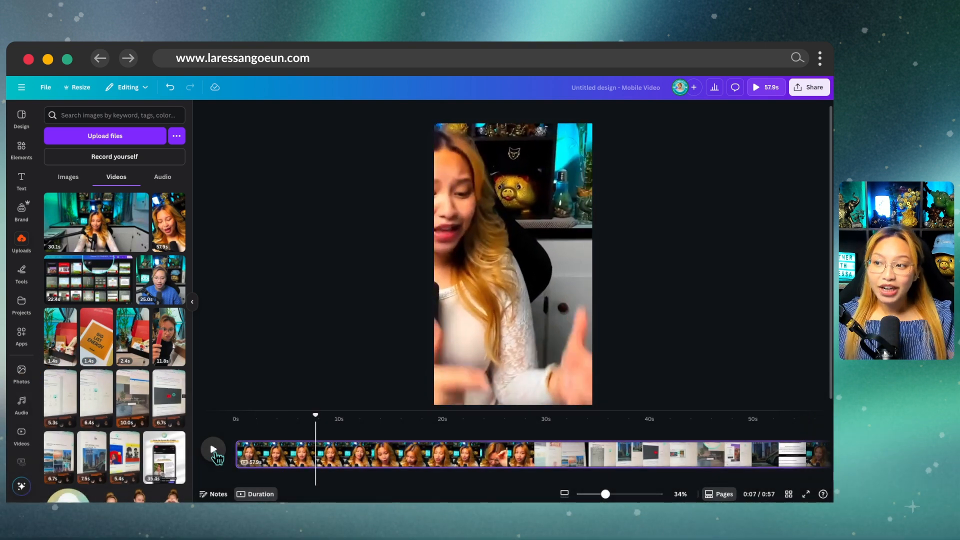
{"action": "left_click", "coordinate": [314, 416]}
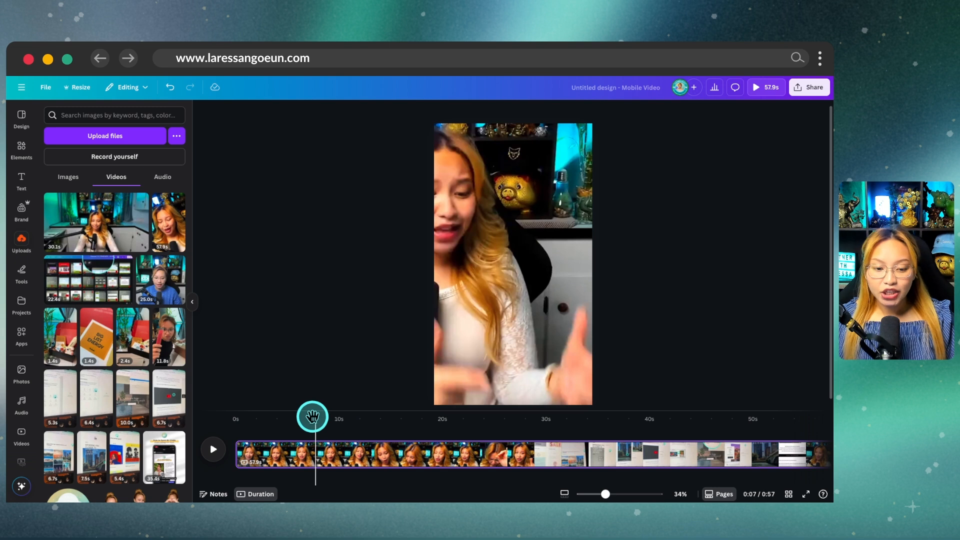
{"action": "left_click_drag", "start_coordinate": [312, 418], "coordinate": [242, 426]}
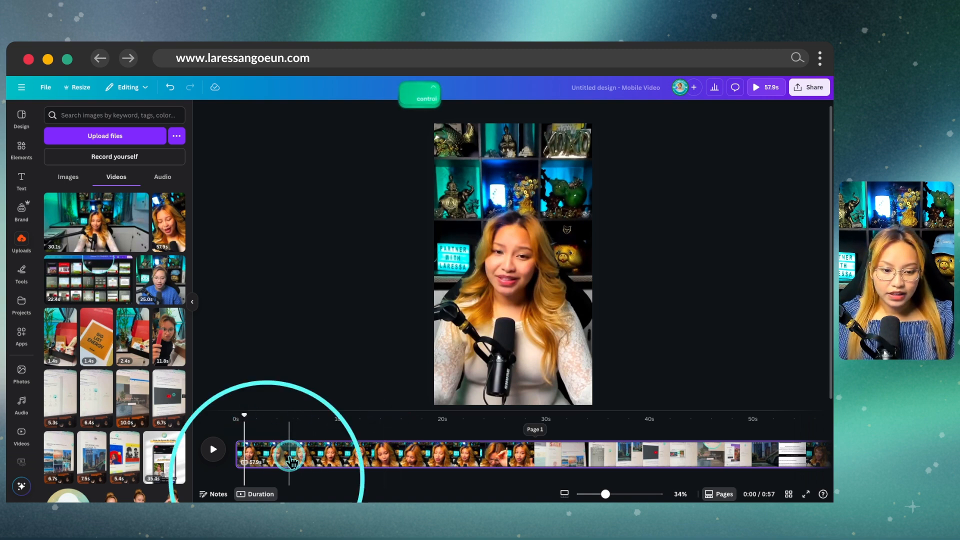
- Select the clip in the timeline, then hide the duration view and show it again
{"action": "left_click", "coordinate": [293, 456], "text": "ctrl"}
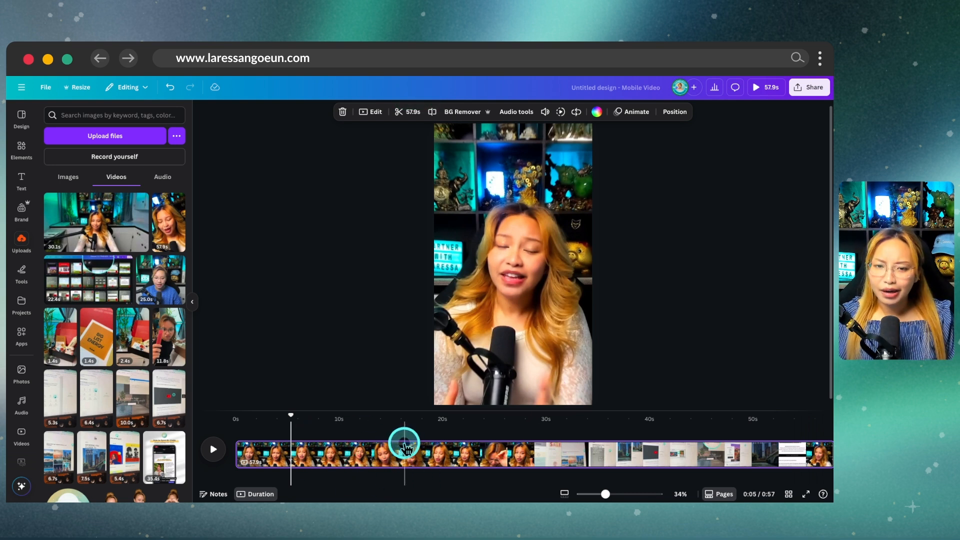
{"action": "key", "text": "ctrl"}
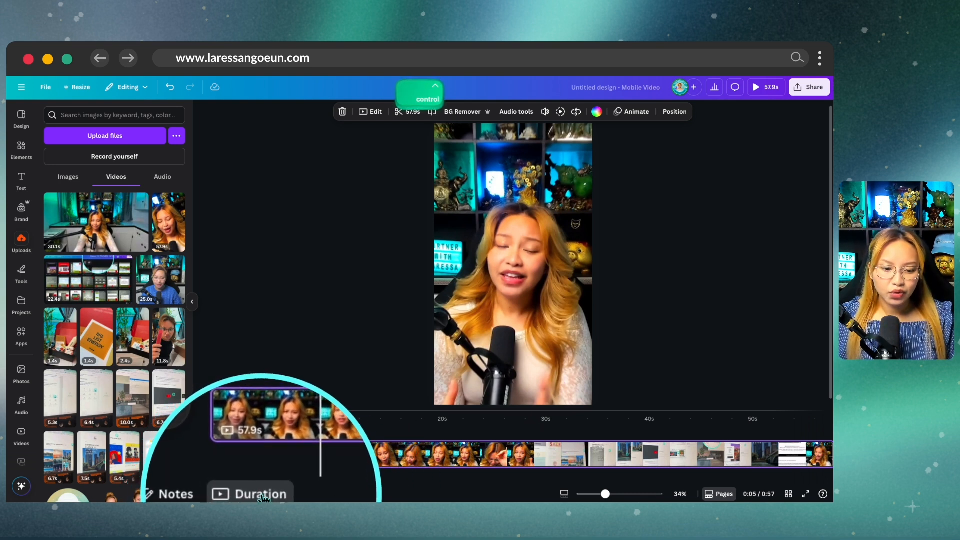
{"action": "left_click", "coordinate": [256, 495]}
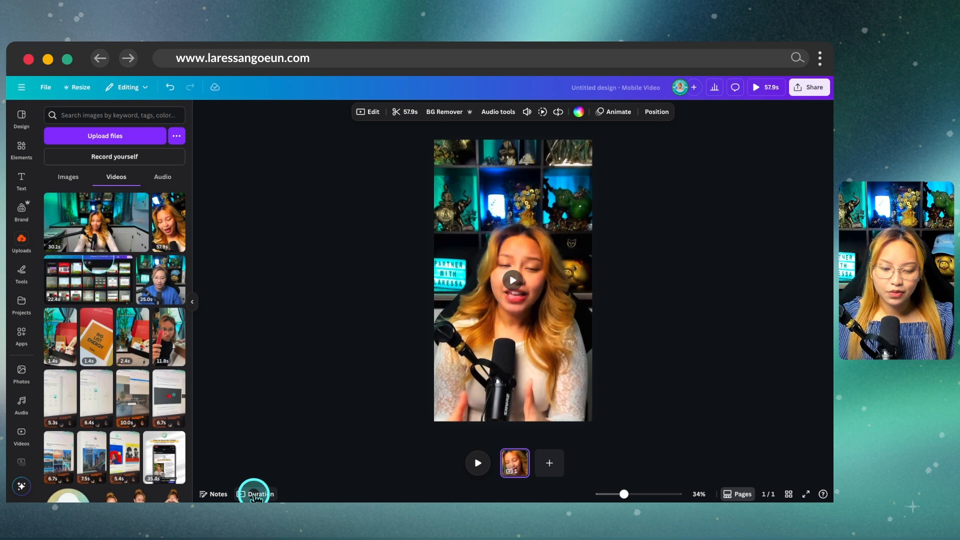
{"action": "left_click", "coordinate": [255, 495]}
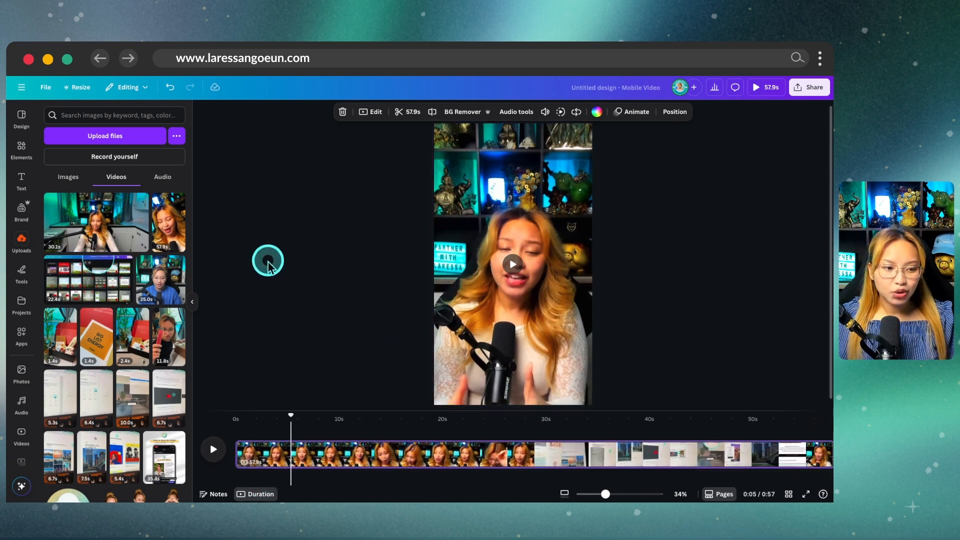
- Open the Captions feature from the dynamic text options
{"action": "key", "text": "ctrl"}
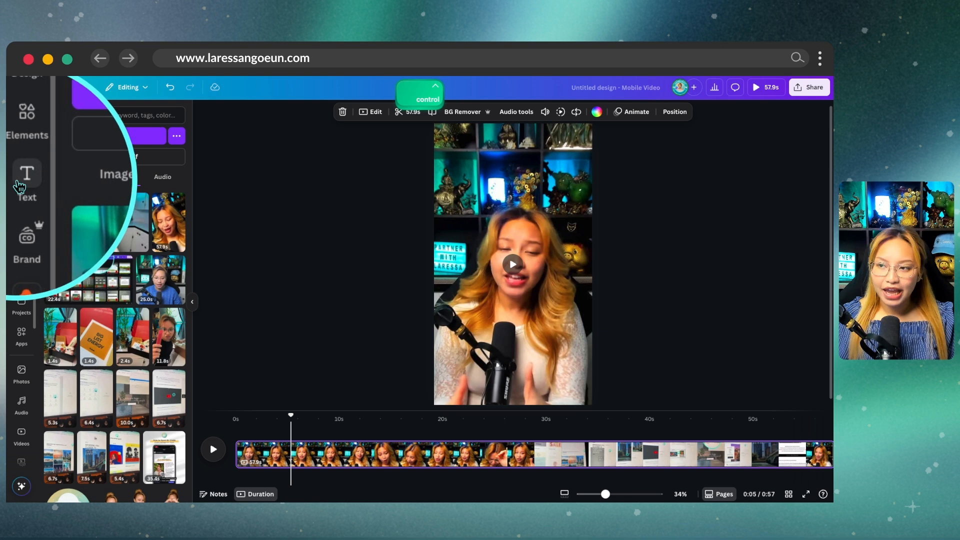
{"action": "left_click", "coordinate": [20, 184]}
{"action": "key", "text": "alt"}
{"action": "left_click_drag", "start_coordinate": [44, 245], "coordinate": [69, 328]}
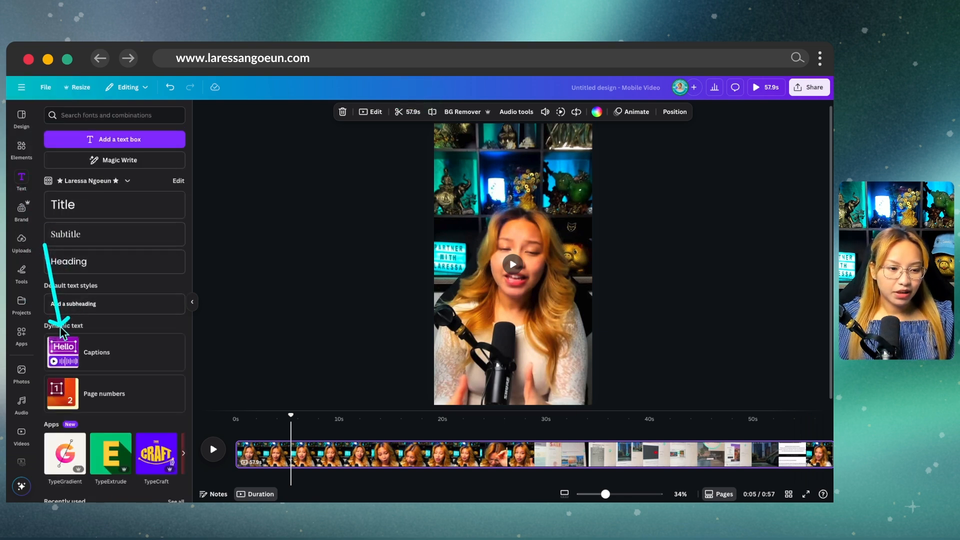
{"action": "key", "text": "ctrl"}
{"action": "left_click", "coordinate": [92, 352]}
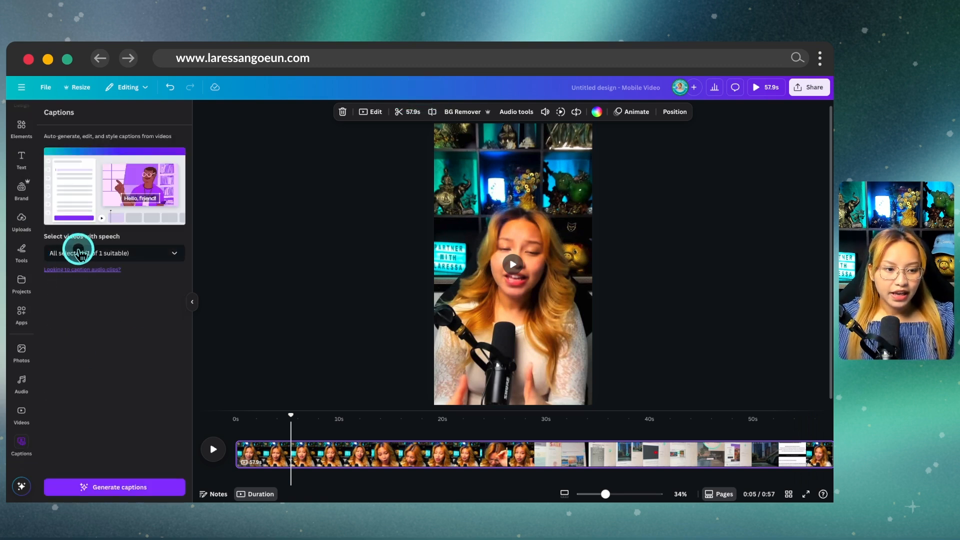
- Generate captions for all suitable videos, with FlodeskYTS(nocaptions).mp4 included in the selection
{"action": "key", "text": "ctrl"}
{"action": "left_click", "coordinate": [101, 254]}
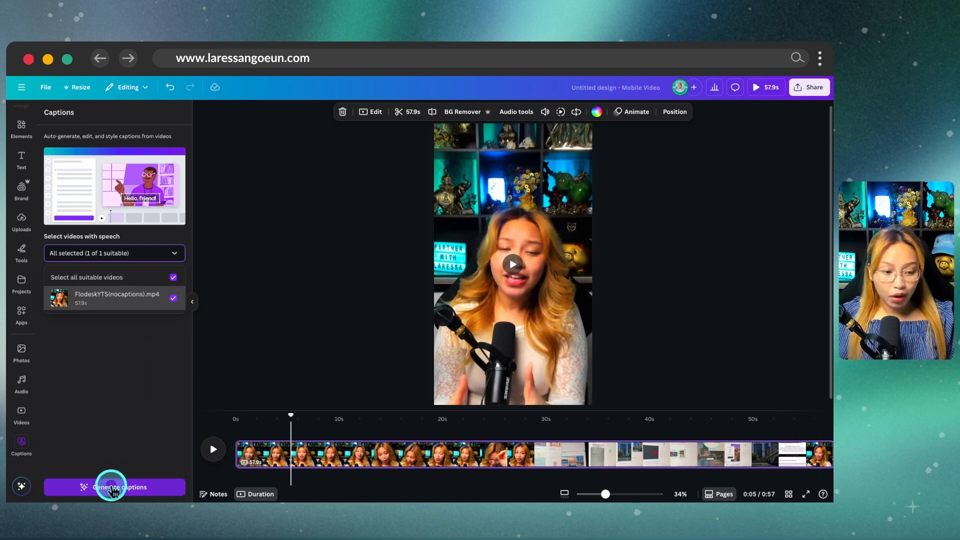
{"action": "left_click", "coordinate": [115, 488]}
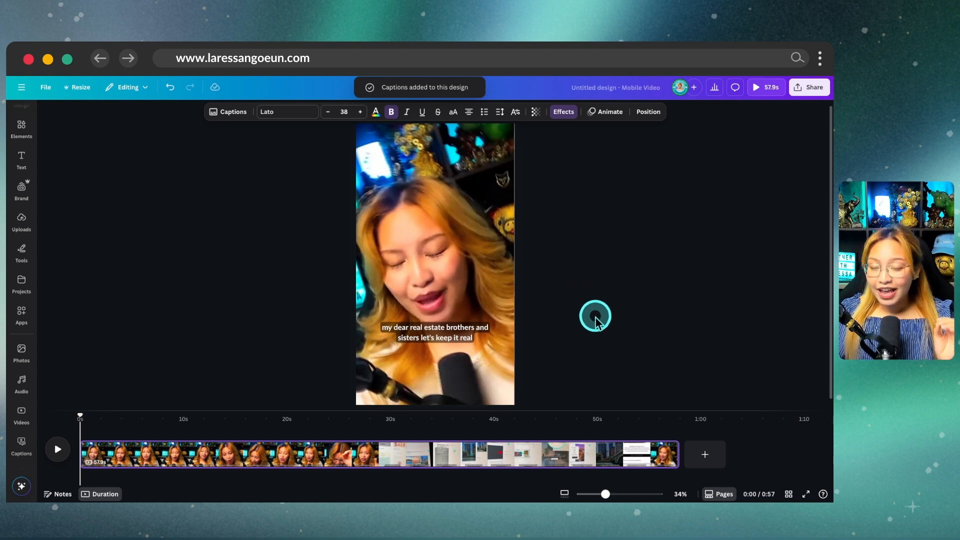
- Open the list of generated captions, preview the captioned video, and return the playhead to near the start
{"action": "key", "text": "ctrl"}
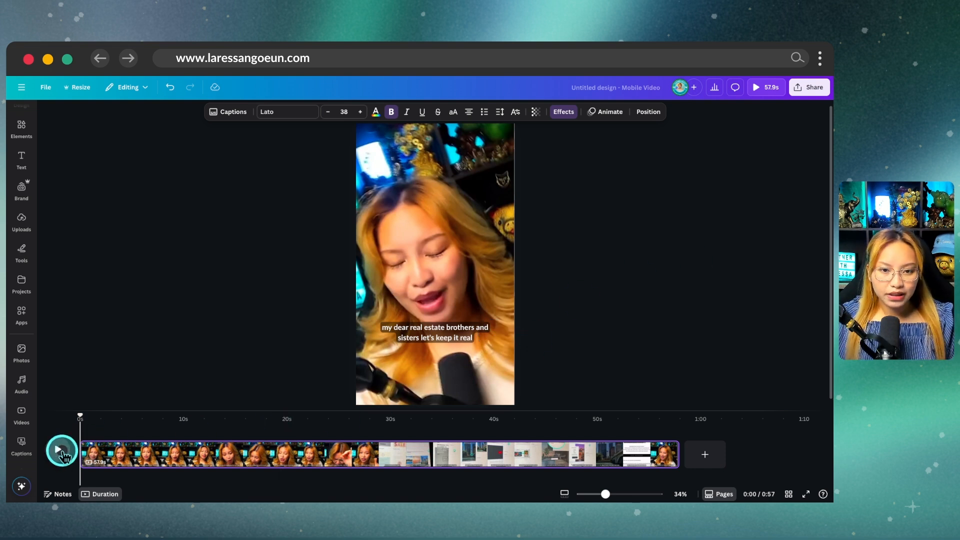
{"action": "key", "text": "ctrl"}
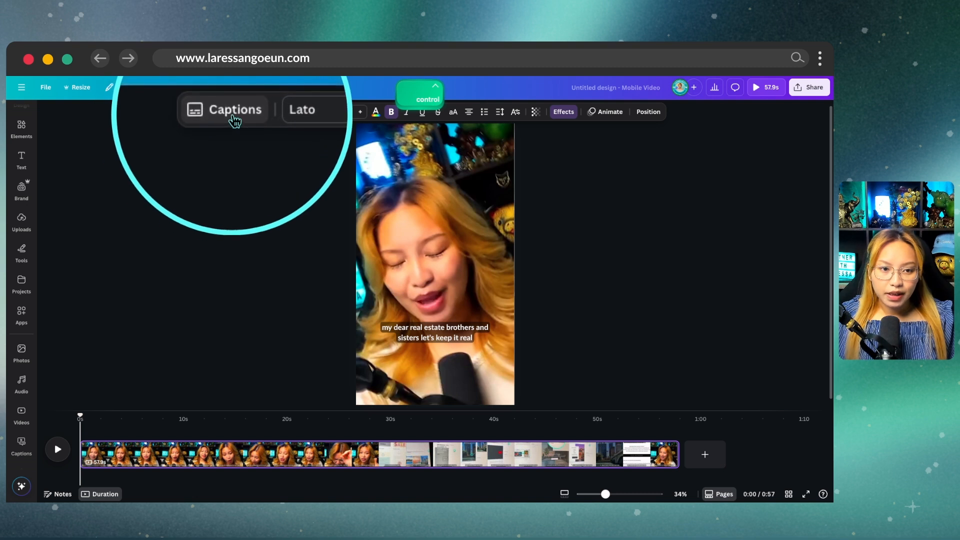
{"action": "left_click", "coordinate": [230, 112]}
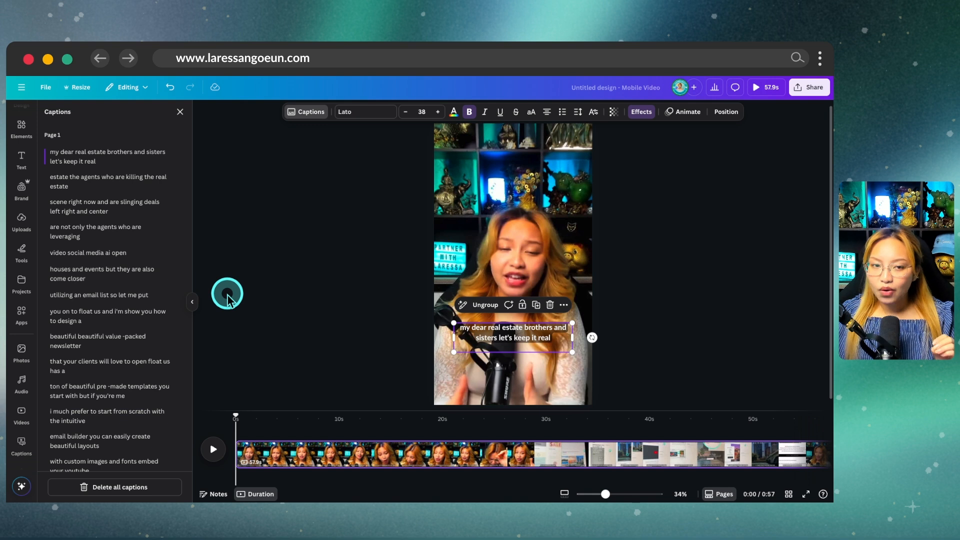
{"action": "left_click", "coordinate": [93, 169]}
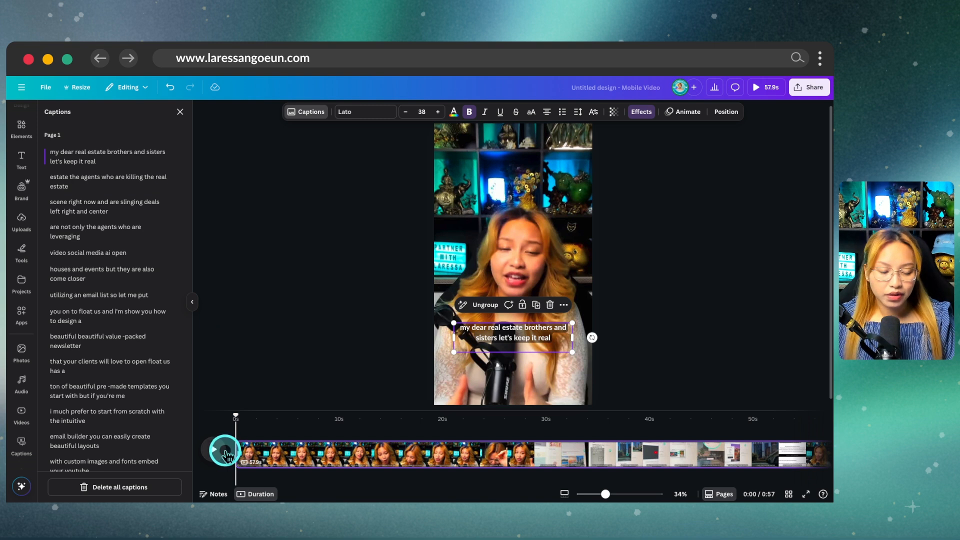
{"action": "left_click", "coordinate": [215, 452]}
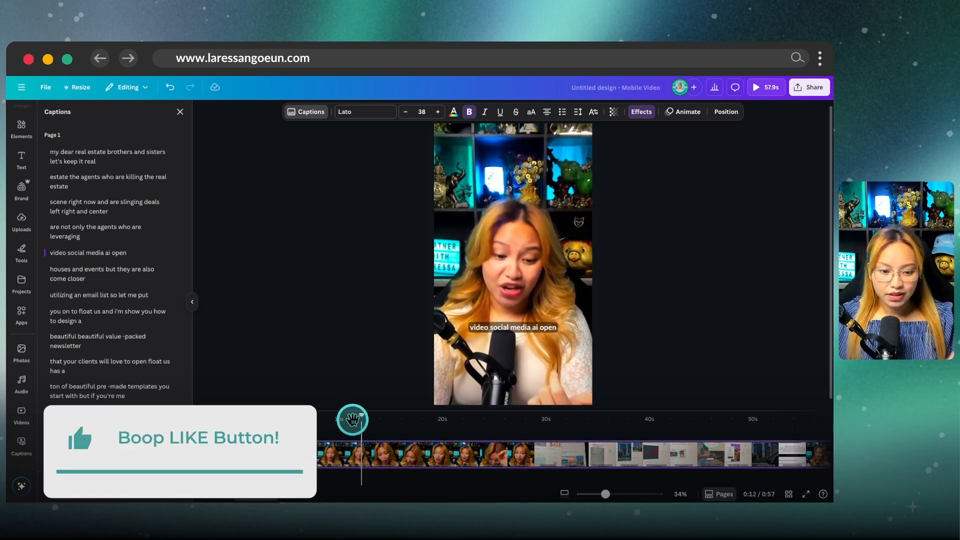
{"action": "left_click_drag", "start_coordinate": [360, 419], "coordinate": [242, 431]}
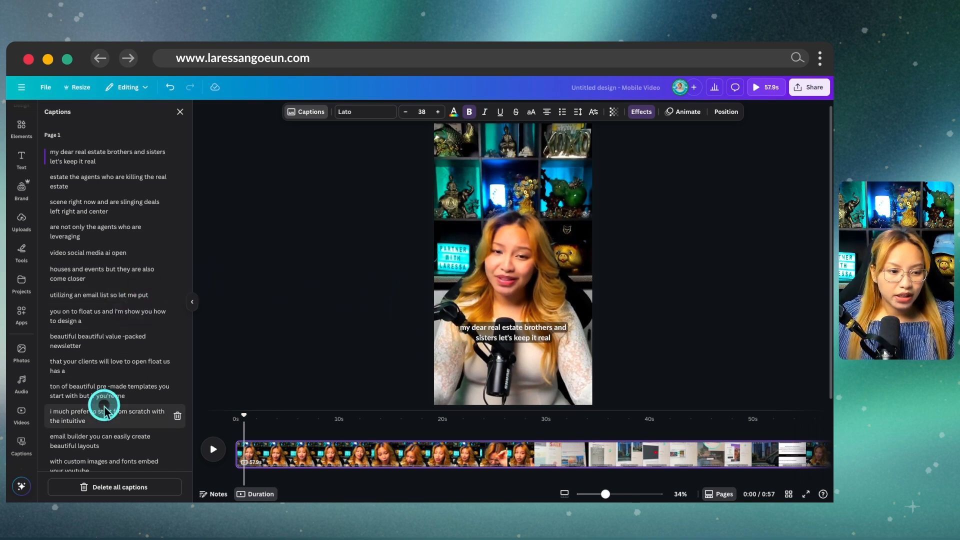
- Replace "float us" with "Flodesk" in the caption starting "you on to", keeping a space before the new word
{"action": "key", "text": "ctrl"}
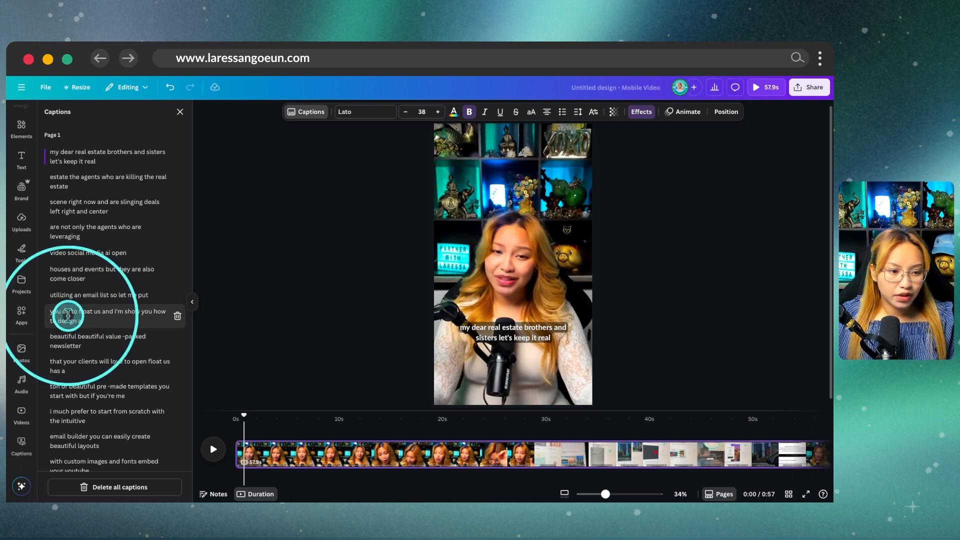
{"action": "left_click", "coordinate": [83, 316]}
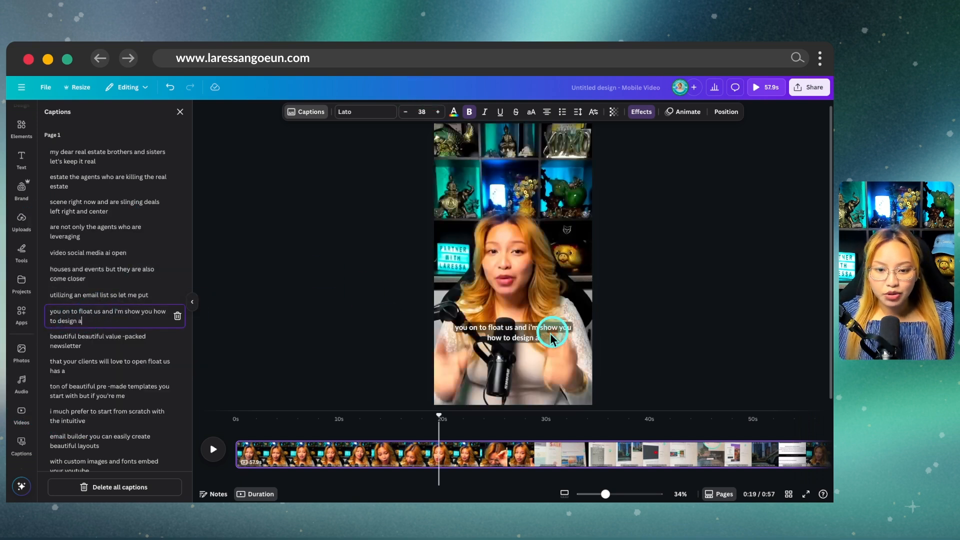
{"action": "key", "text": "ctrl"}
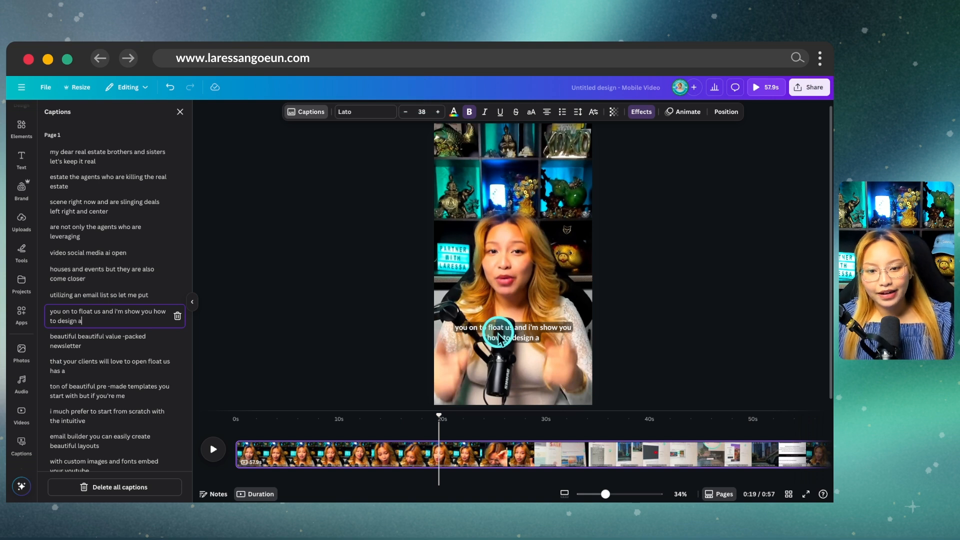
{"action": "left_click", "coordinate": [95, 315]}
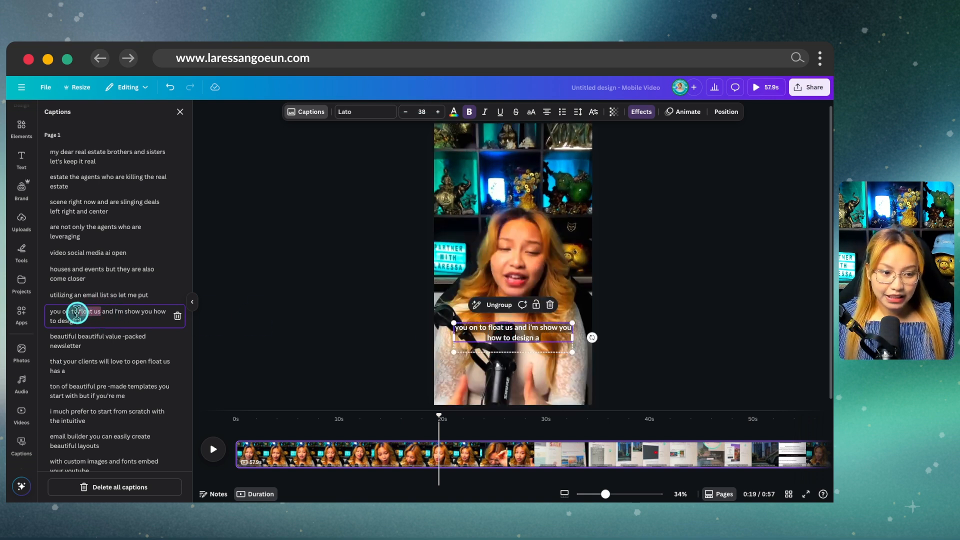
{"action": "type", "text": "Flodesk"}
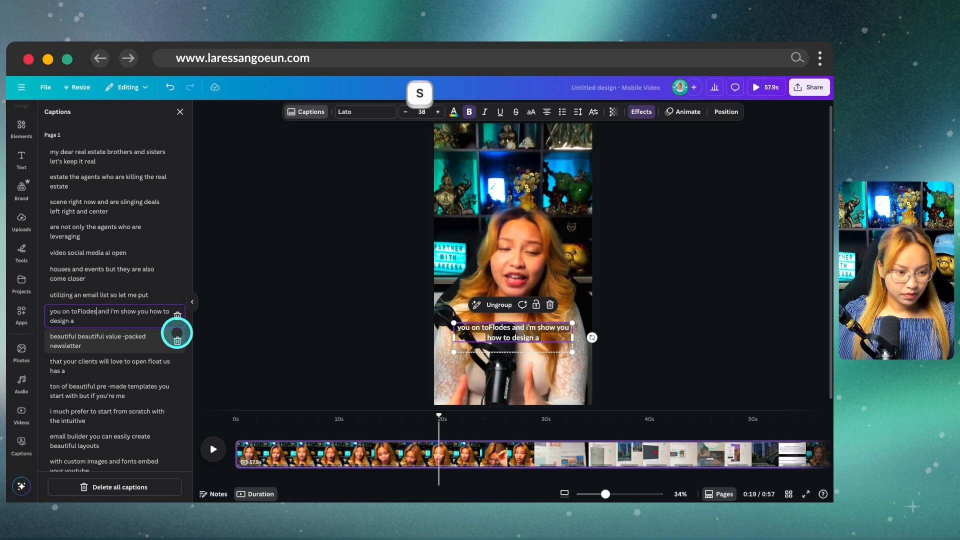
{"action": "left_click", "coordinate": [78, 311]}
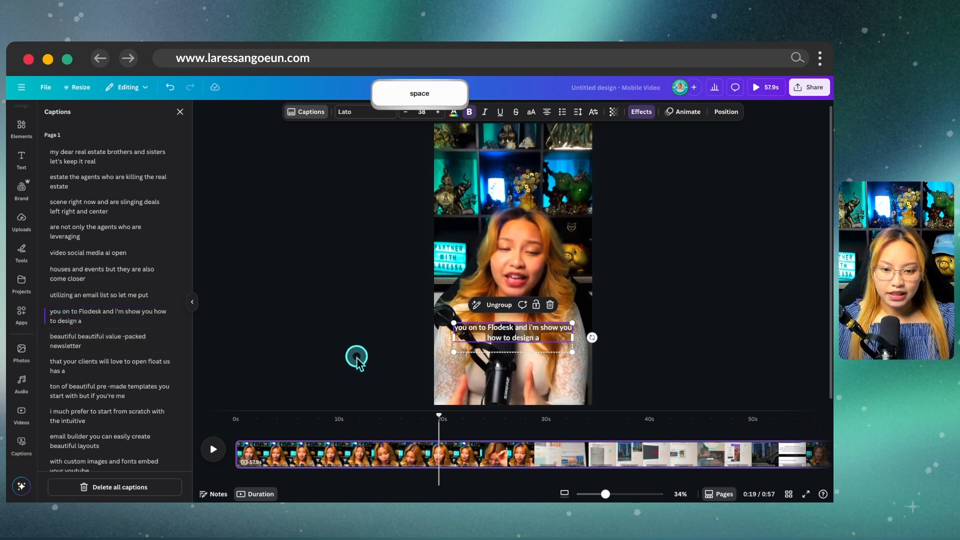
- Move the playhead to the "value -packed newsletter" caption and rewrite its second "beautiful" as "BEAUTIFUL" directly on the video
{"action": "scroll", "coordinate": [77, 315], "scroll_direction": "down", "scroll_amount": 1}
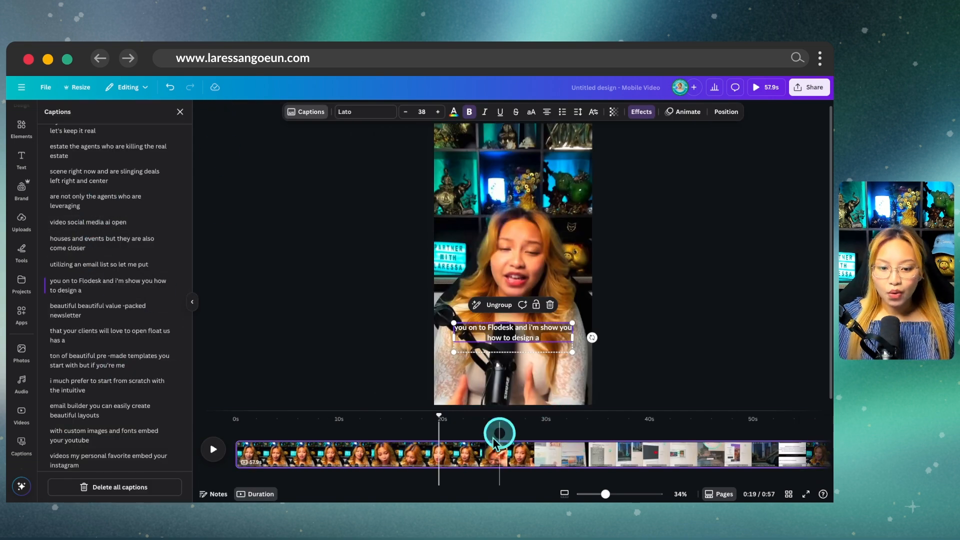
{"action": "left_click_drag", "start_coordinate": [436, 415], "coordinate": [466, 419]}
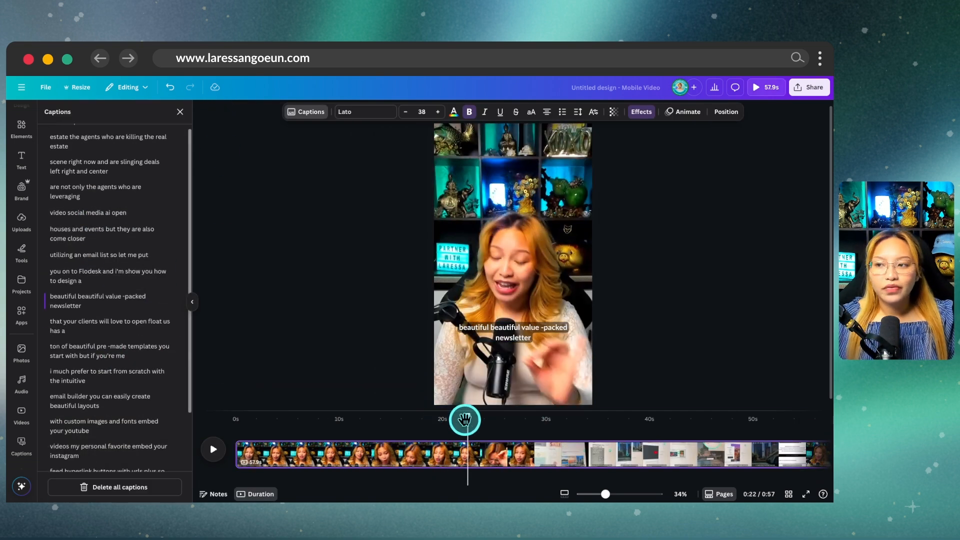
{"action": "left_click", "coordinate": [509, 333]}
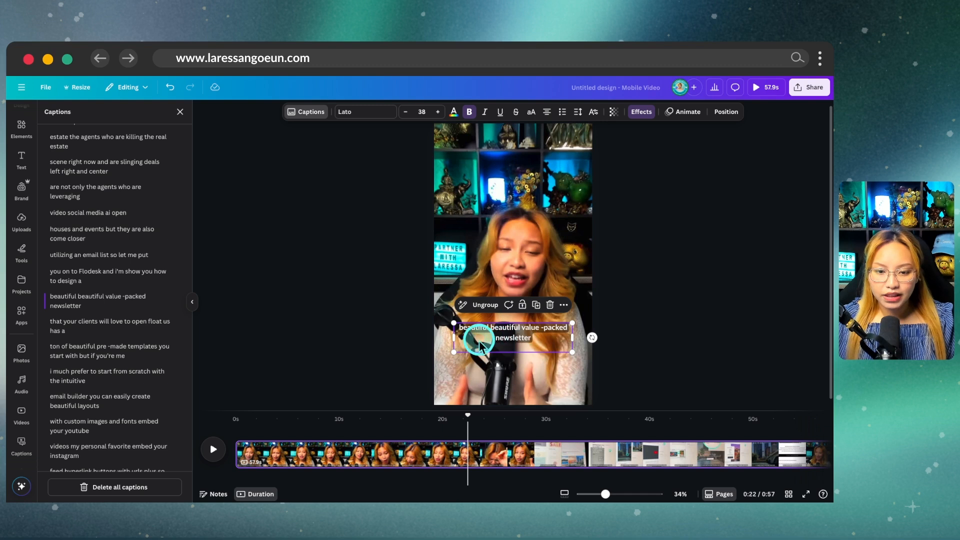
{"action": "left_click", "coordinate": [478, 337]}
{"action": "left_click", "coordinate": [488, 328]}
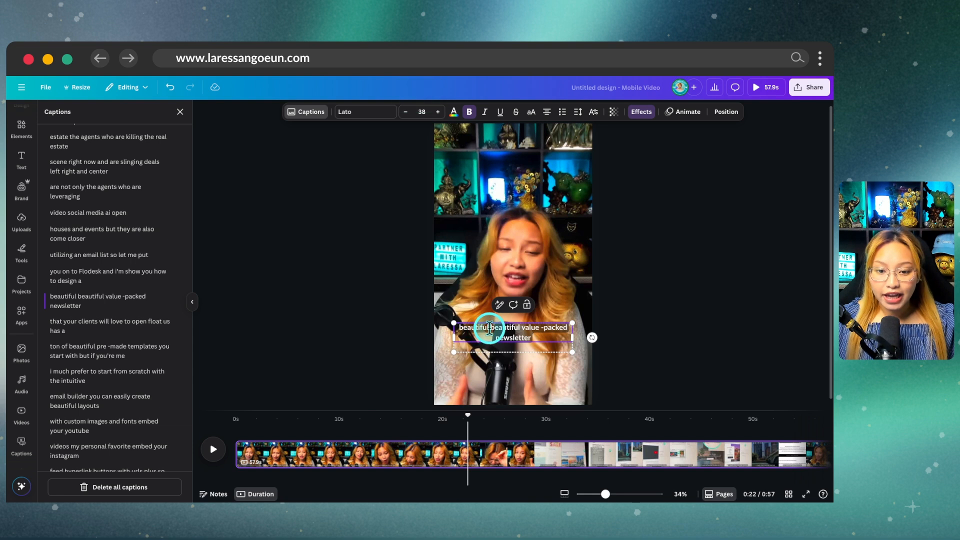
{"action": "left_click_drag", "start_coordinate": [522, 328], "coordinate": [553, 338]}
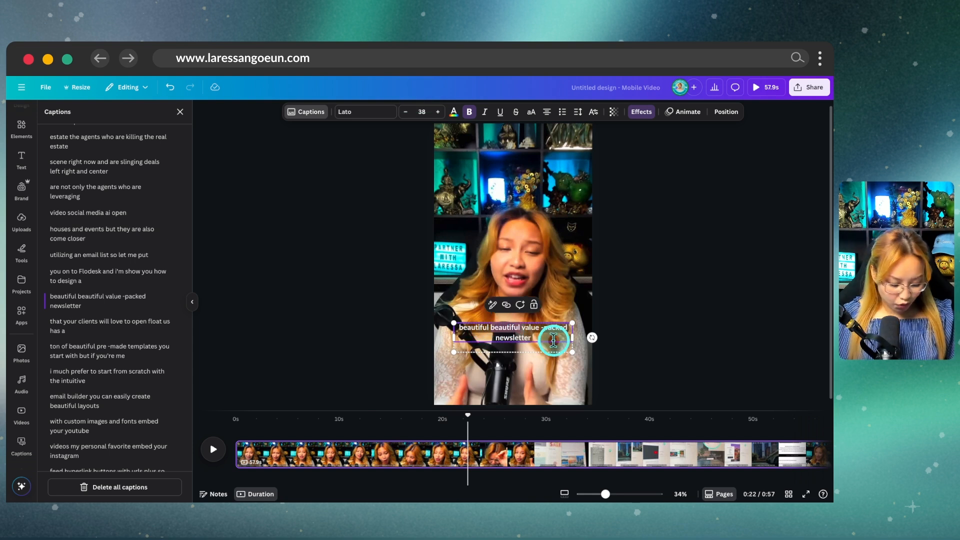
{"action": "key", "text": "Caps_Lock"}
{"action": "type", "text": "BEA"}
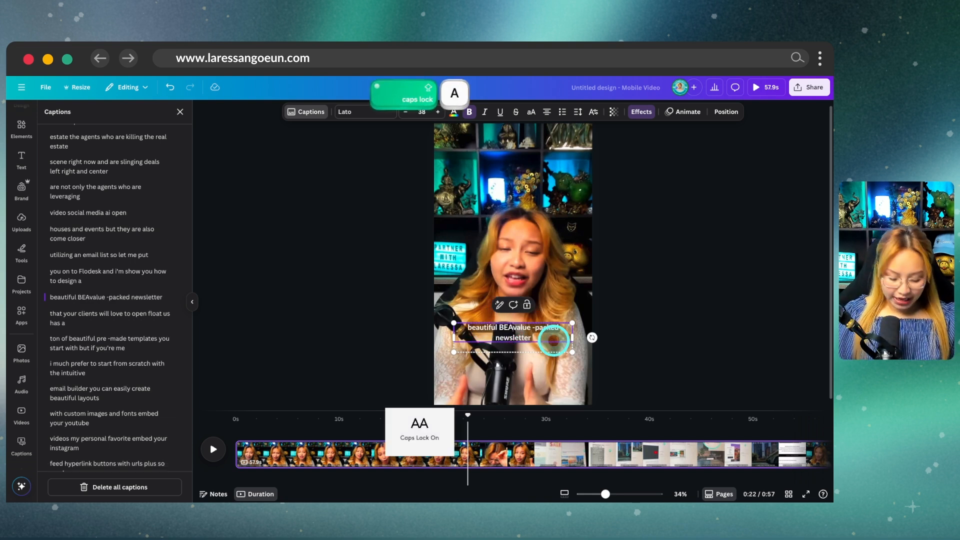
{"action": "type", "text": "UTIFUL"}
{"action": "left_click", "coordinate": [624, 208]}
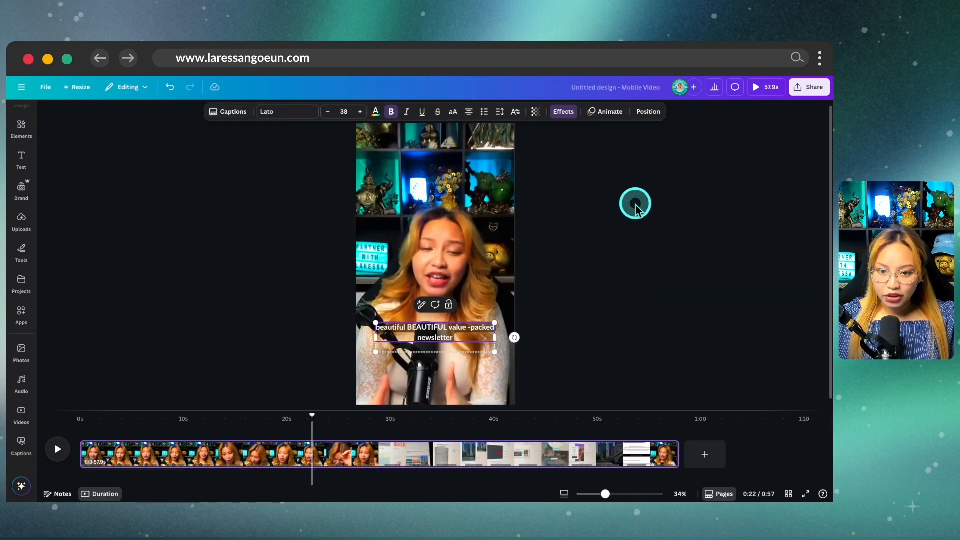
{"action": "key", "text": "Caps_Lock"}
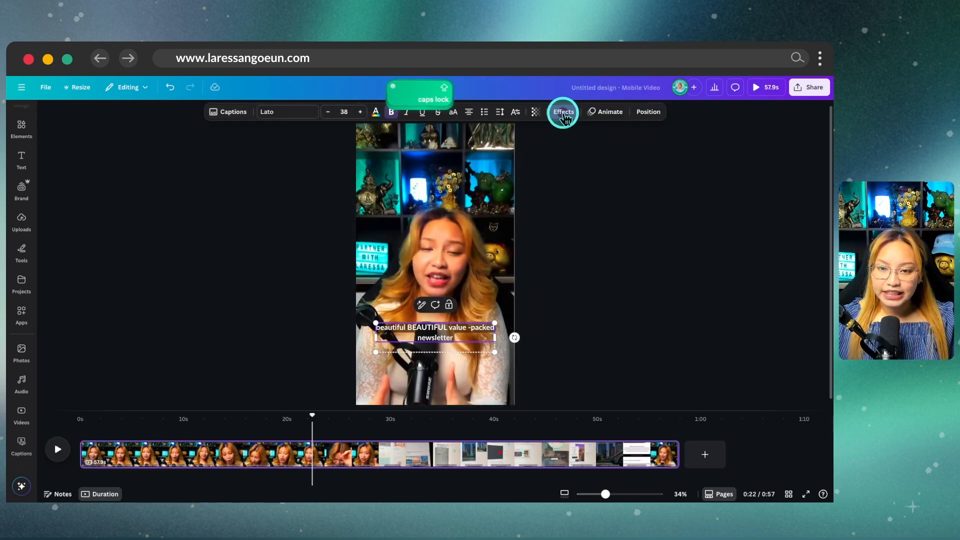
- Set the transparency of the caption's Background text effect to 48
{"action": "left_click", "coordinate": [563, 112]}
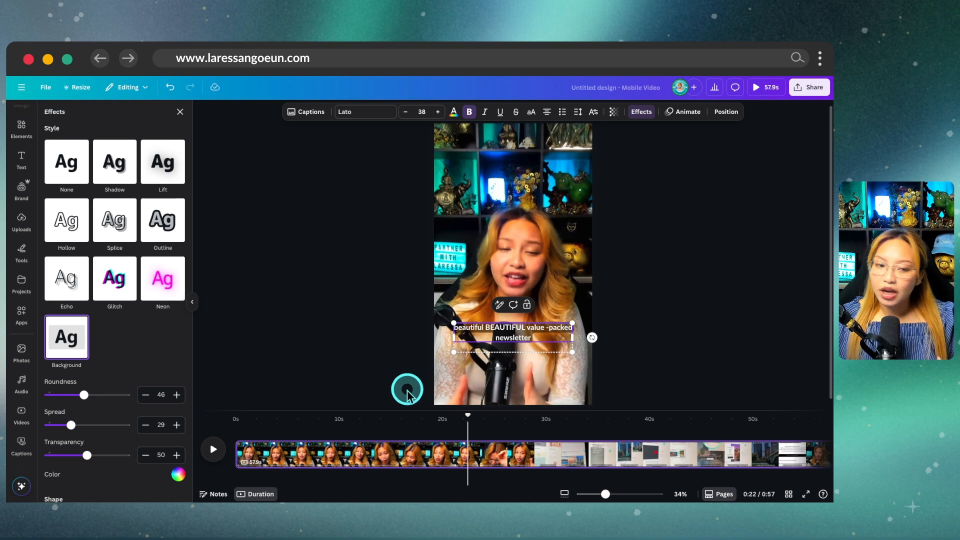
{"action": "scroll", "coordinate": [100, 340], "scroll_direction": "down", "scroll_amount": 1}
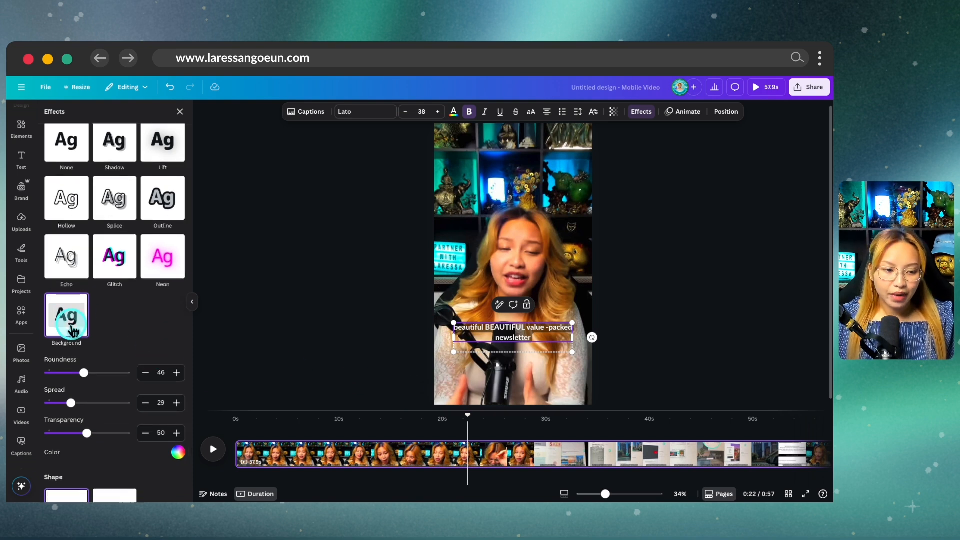
{"action": "key", "text": "Caps_Lock"}
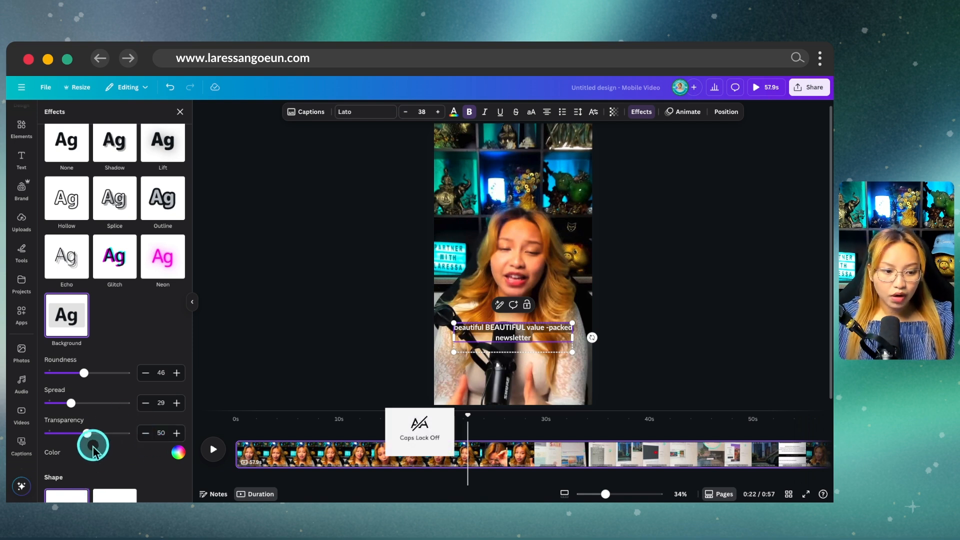
{"action": "key", "text": "ctrl"}
{"action": "mouse_move", "coordinate": [92, 434]}
{"action": "left_mouse_down"}
{"action": "mouse_move", "coordinate": [185, 435]}
{"action": "mouse_move", "coordinate": [87, 447]}
{"action": "left_mouse_up"}
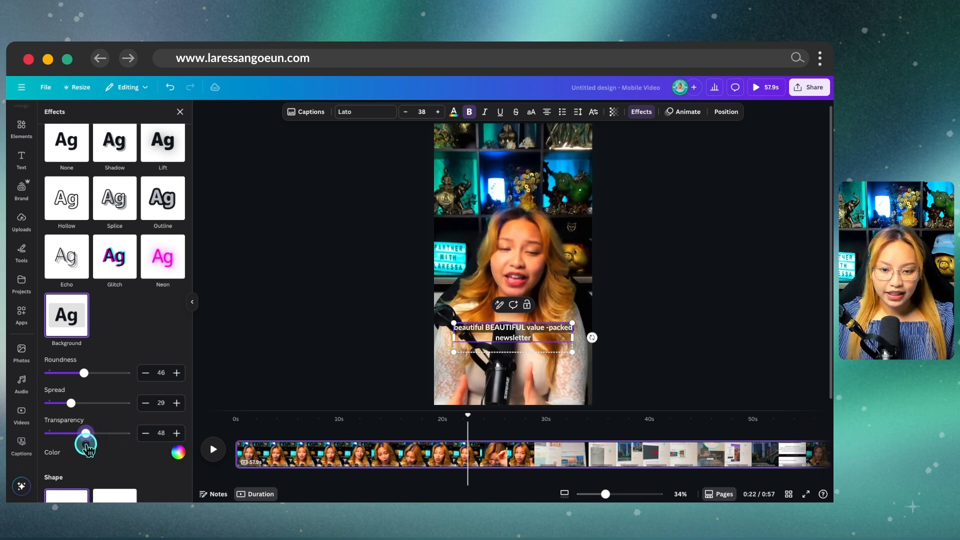
- Change the selected caption's font to Poppins, set its size to 39, and apply italics
{"action": "left_click", "coordinate": [363, 112]}
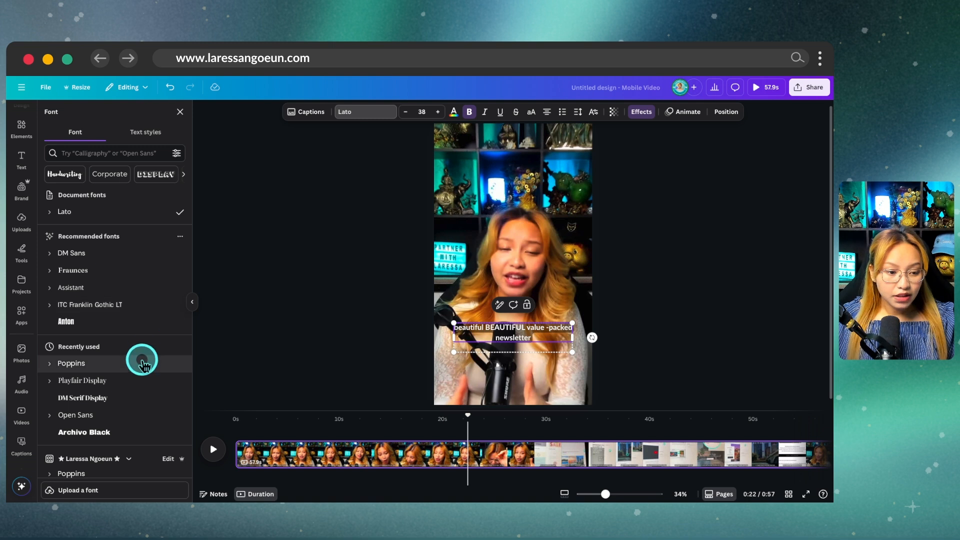
{"action": "scroll", "coordinate": [144, 364], "scroll_direction": "down", "scroll_amount": 1}
{"action": "left_click", "coordinate": [53, 349]}
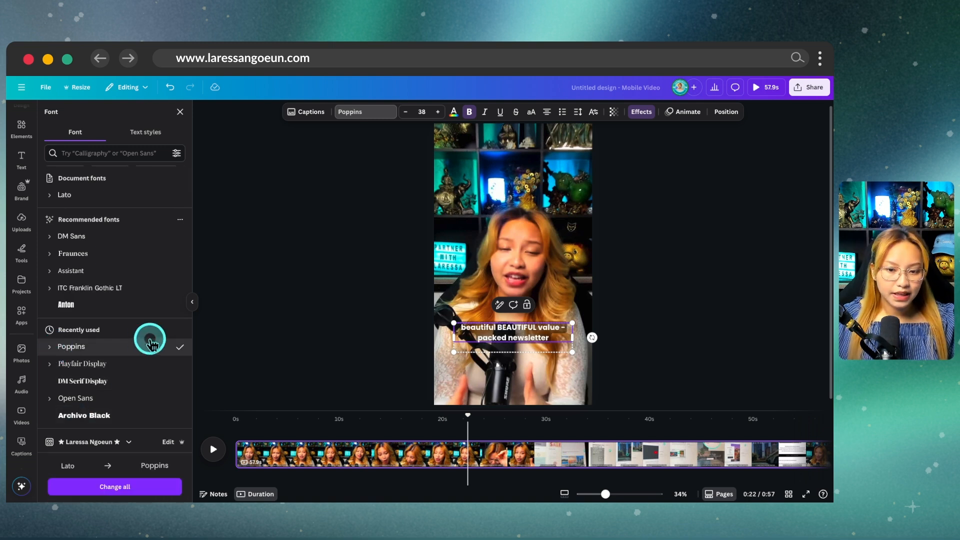
{"action": "key", "text": "ctrl"}
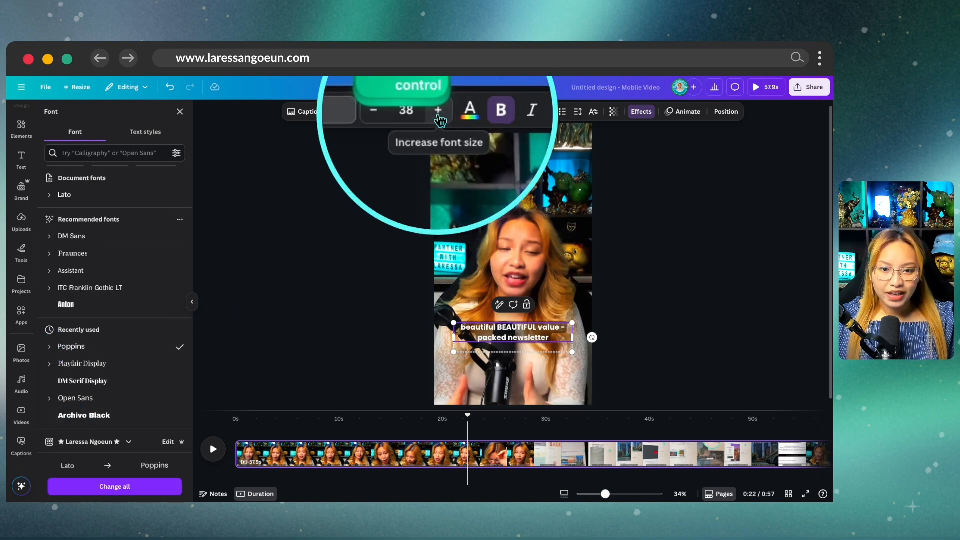
{"action": "left_click", "coordinate": [439, 112]}
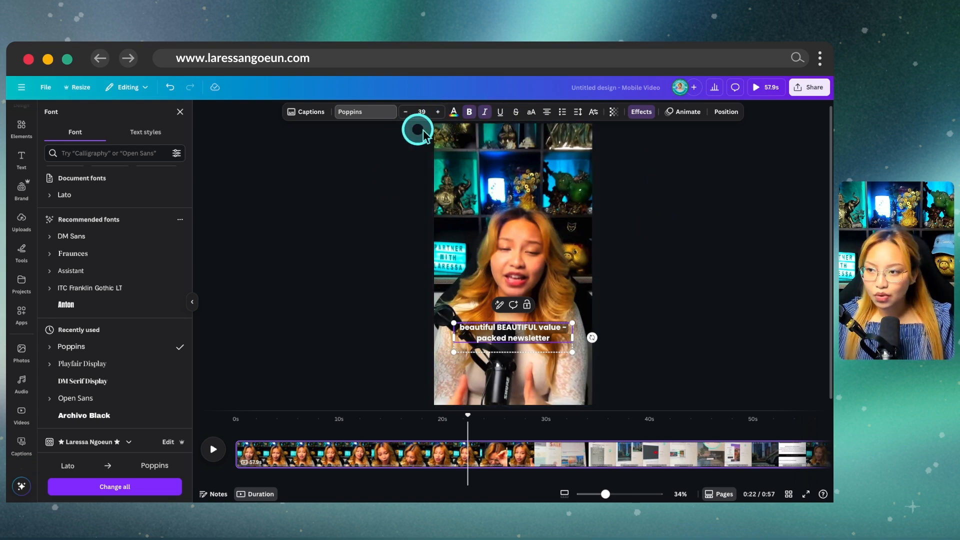
- Apply the light yellow color from the brand palette to the caption text
{"action": "key", "text": "ctrl"}
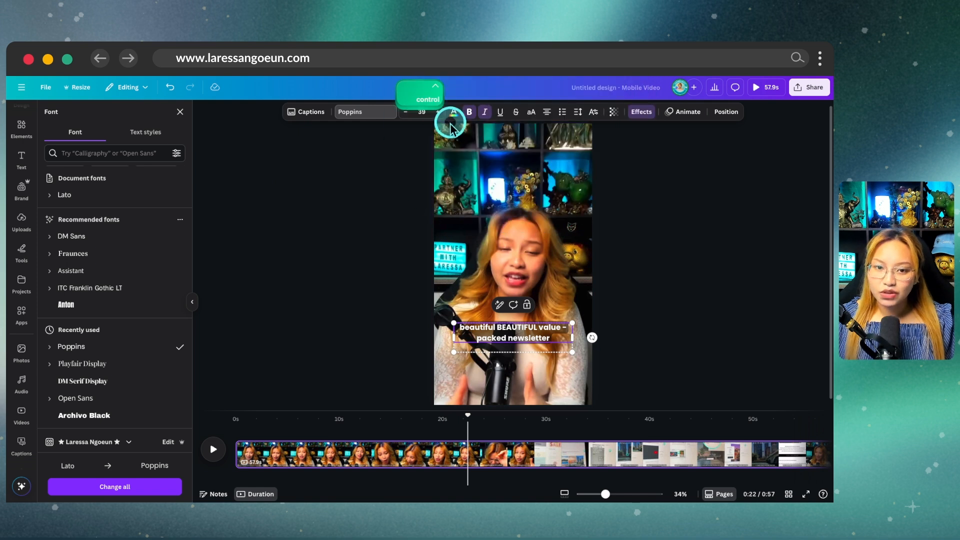
{"action": "left_click", "coordinate": [454, 113]}
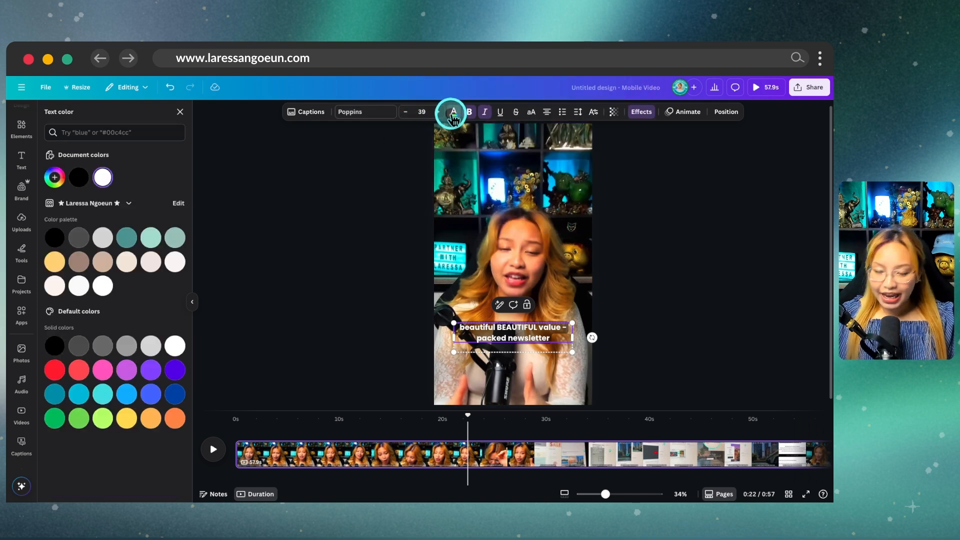
{"action": "left_click", "coordinate": [55, 261]}
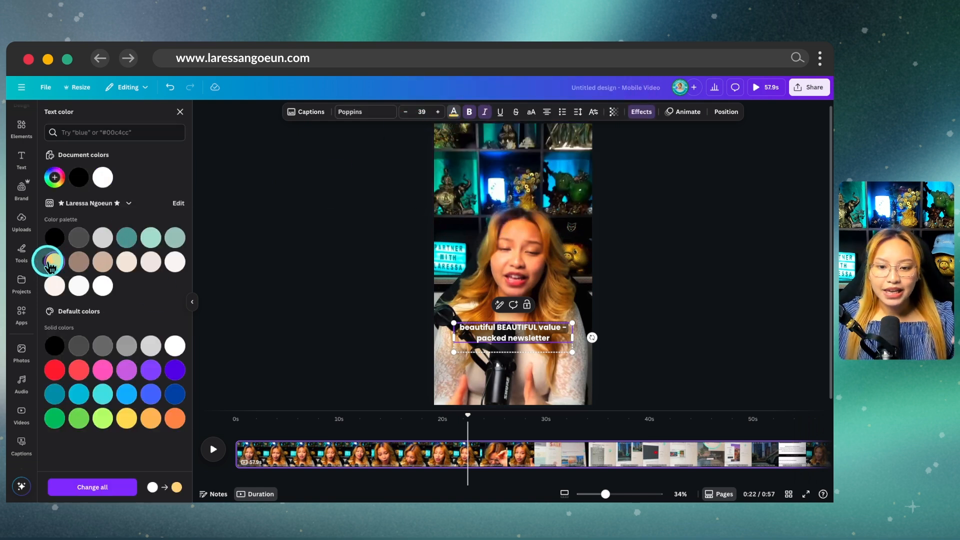
{"action": "left_click", "coordinate": [397, 405]}
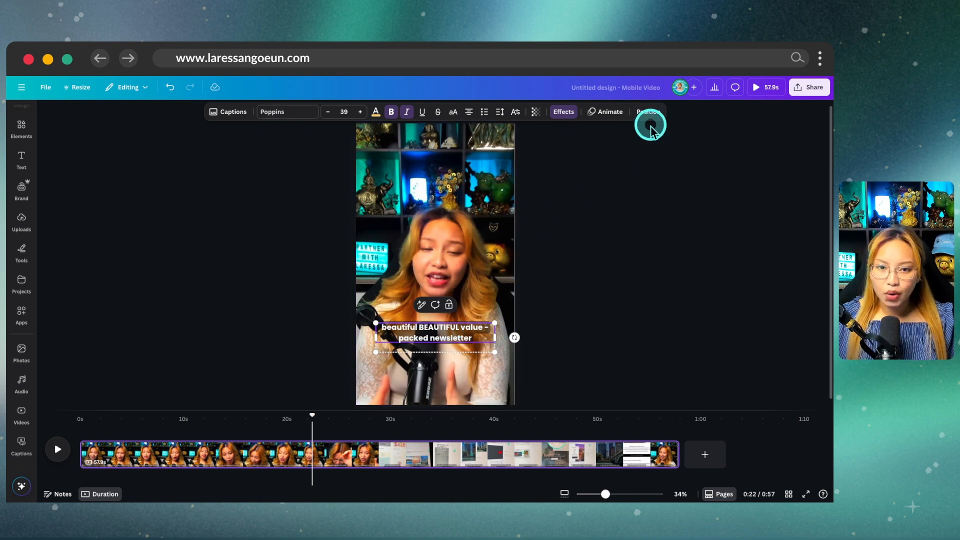
- Show the layers of the design and select the captions group layer above the video
{"action": "key", "text": "ctrl"}
{"action": "left_click", "coordinate": [649, 111]}
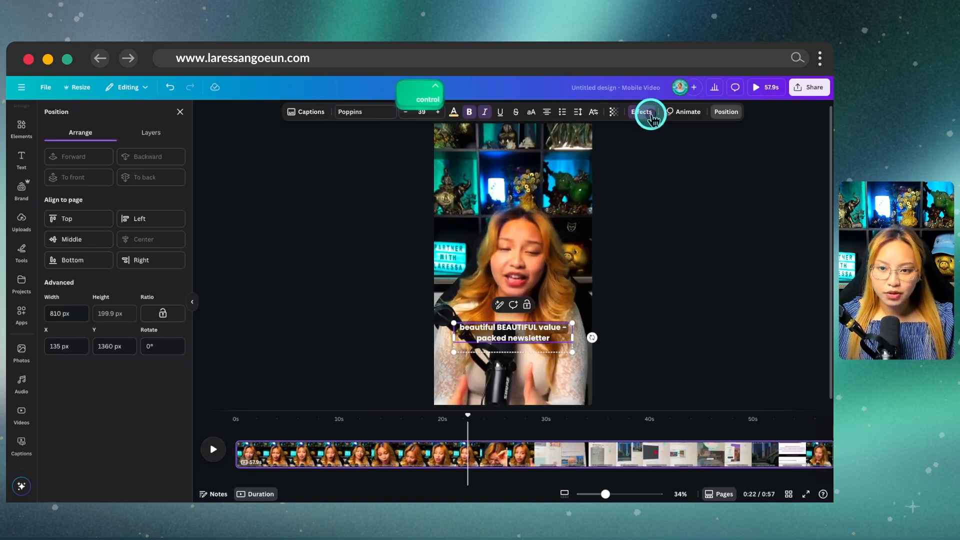
{"action": "left_click", "coordinate": [152, 132]}
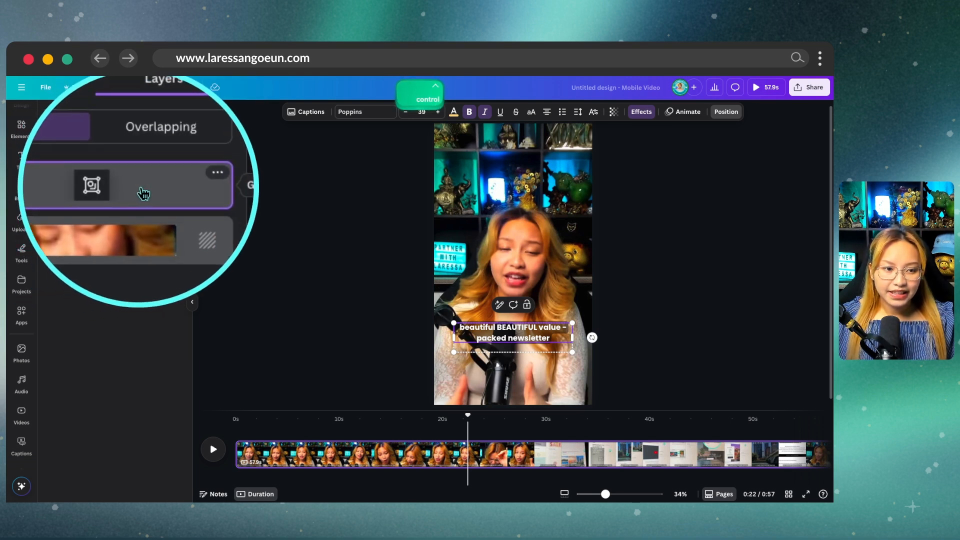
{"action": "left_click", "coordinate": [143, 192]}
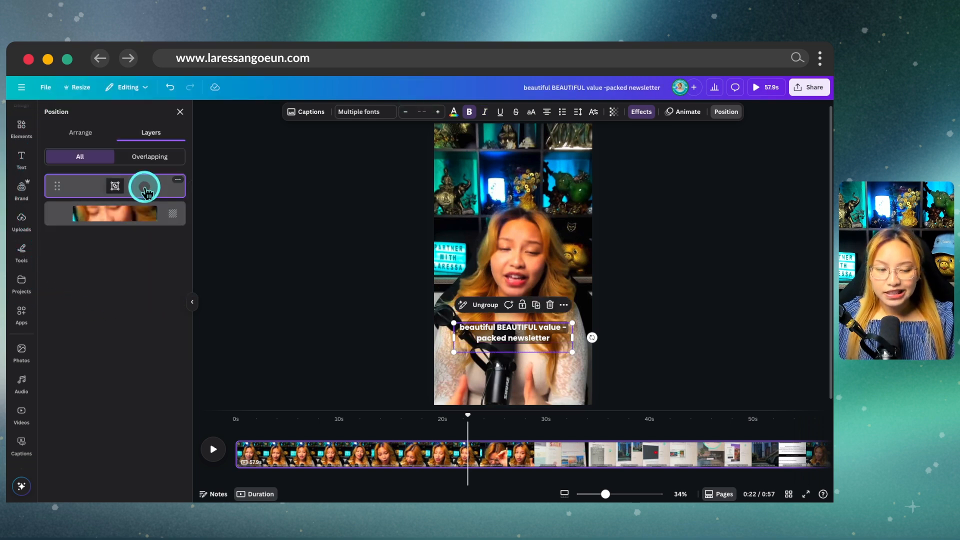
- Apply the yellow color from the brand palette to the whole captions group and check it around 0:21 to 0:22
{"action": "left_click", "coordinate": [455, 116]}
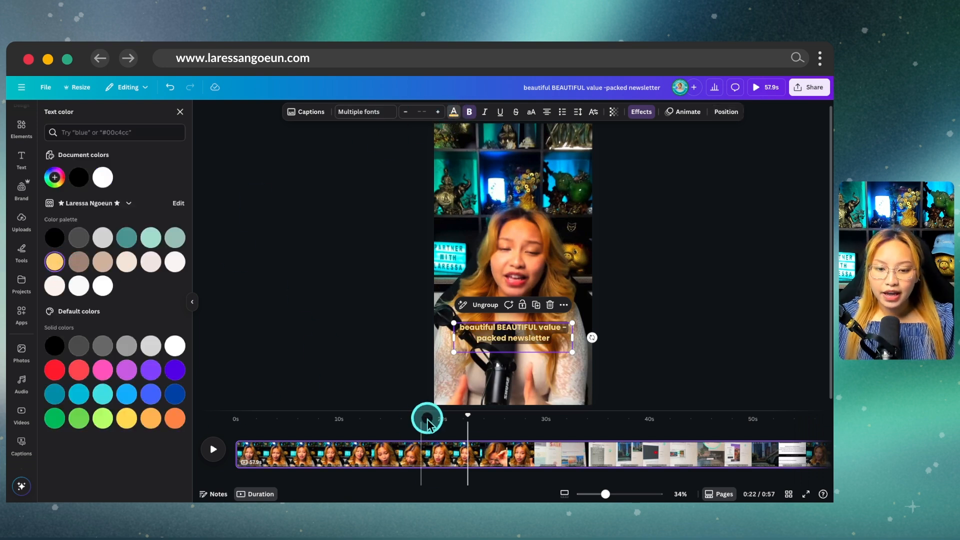
{"action": "mouse_move", "coordinate": [469, 413]}
{"action": "left_mouse_down"}
{"action": "mouse_move", "coordinate": [350, 418]}
{"action": "mouse_move", "coordinate": [493, 422]}
{"action": "mouse_move", "coordinate": [472, 421]}
{"action": "left_mouse_up"}
{"action": "left_click", "coordinate": [512, 336]}
{"action": "key", "text": "ctrl"}
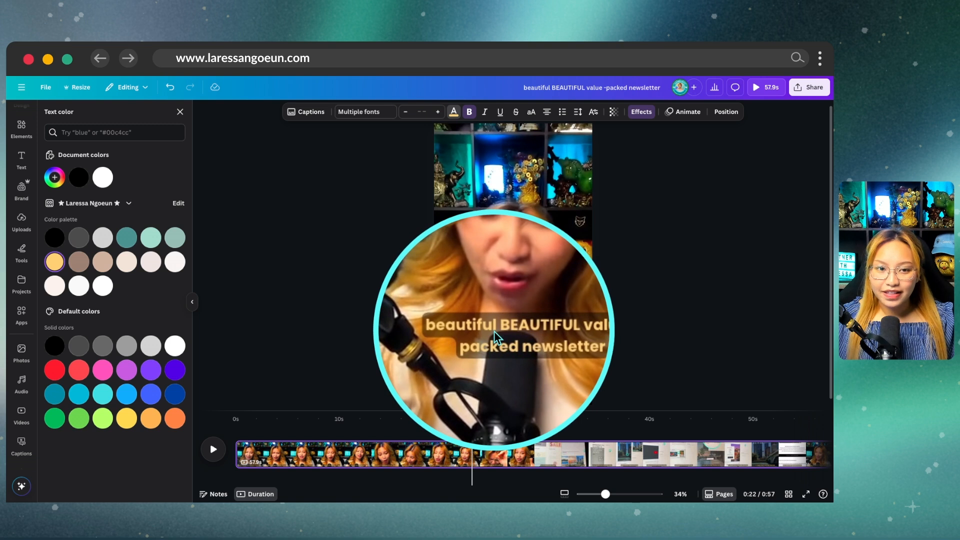
{"action": "key", "text": "ctrl"}
{"action": "key", "text": "ctrl"}
{"action": "key", "text": "ctrl"}
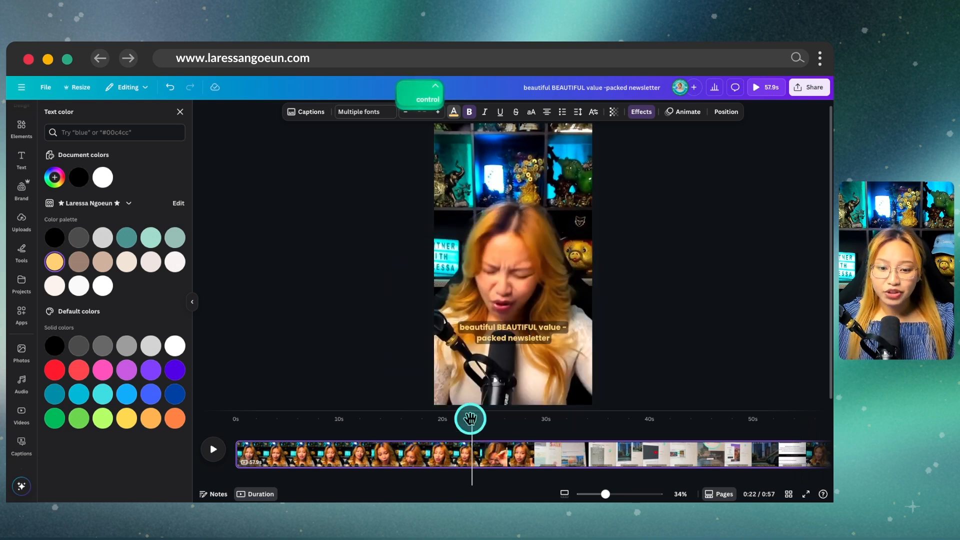
{"action": "left_click_drag", "start_coordinate": [472, 424], "coordinate": [460, 419]}
{"action": "key", "text": "ctrl"}
{"action": "key", "text": "ctrl"}
- Undo the recent caption styling changes and set the font of the whole captions group to Poppins
{"action": "left_click", "coordinate": [169, 88]}
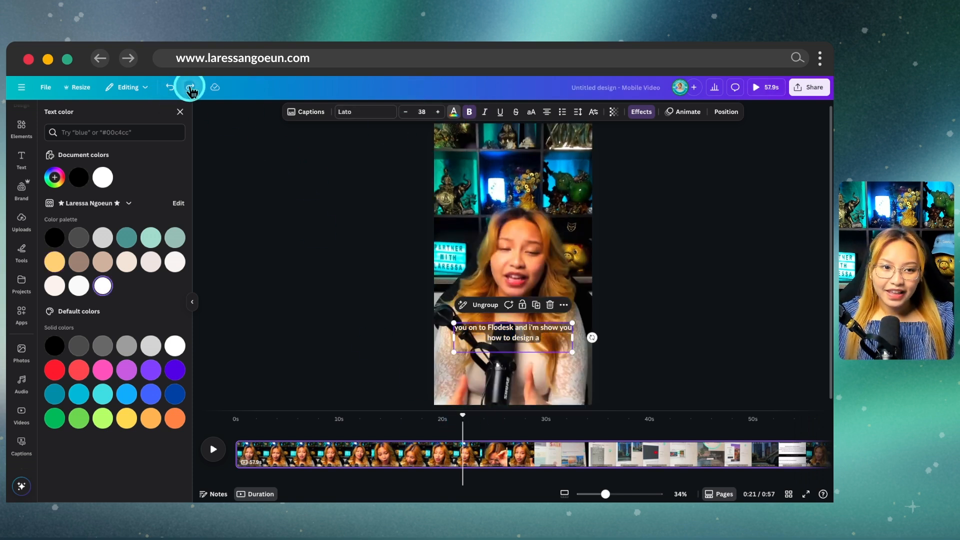
{"action": "left_click", "coordinate": [723, 113]}
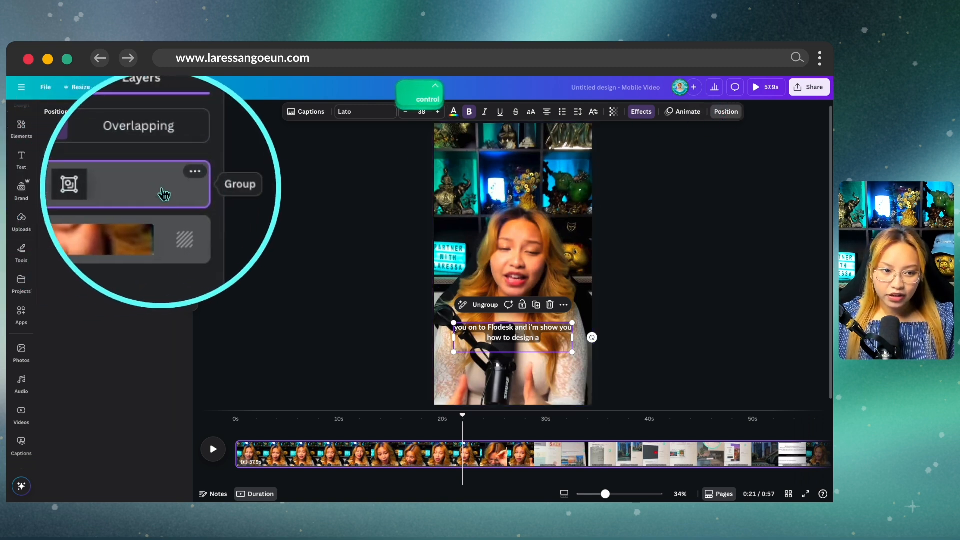
{"action": "left_click", "coordinate": [354, 113]}
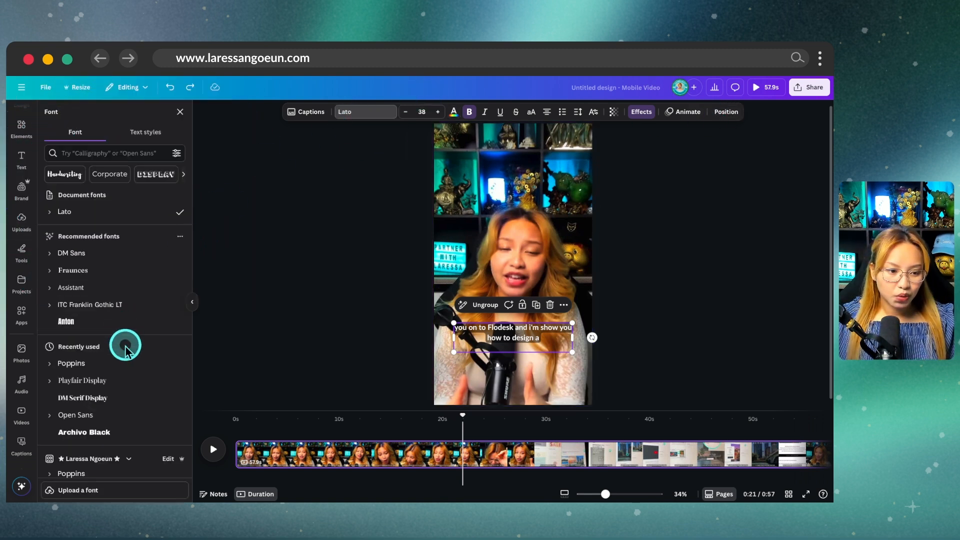
{"action": "left_click", "coordinate": [107, 370]}
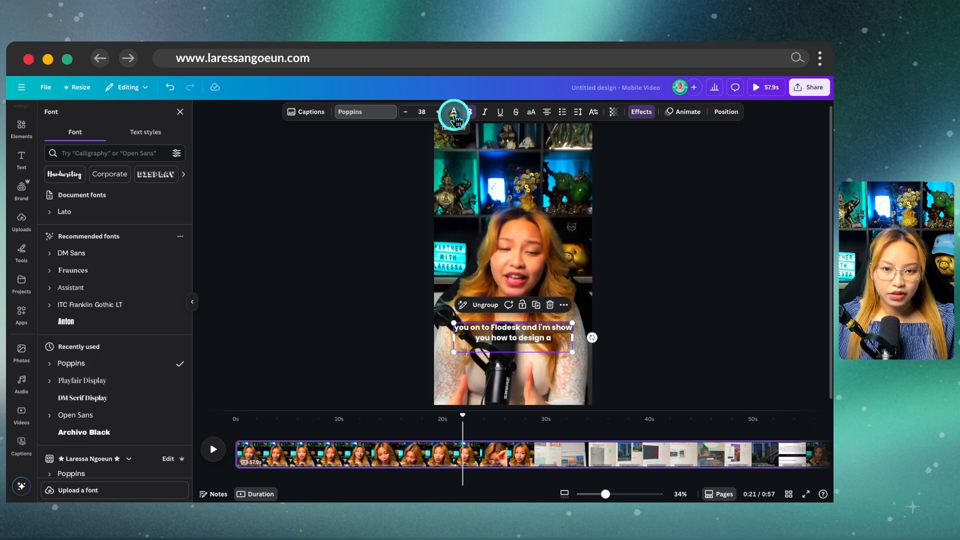
- Set the spread of the captions group's Background text effect to 30
{"action": "left_click", "coordinate": [635, 112]}
{"action": "scroll", "coordinate": [80, 440], "scroll_direction": "down", "scroll_amount": 1}
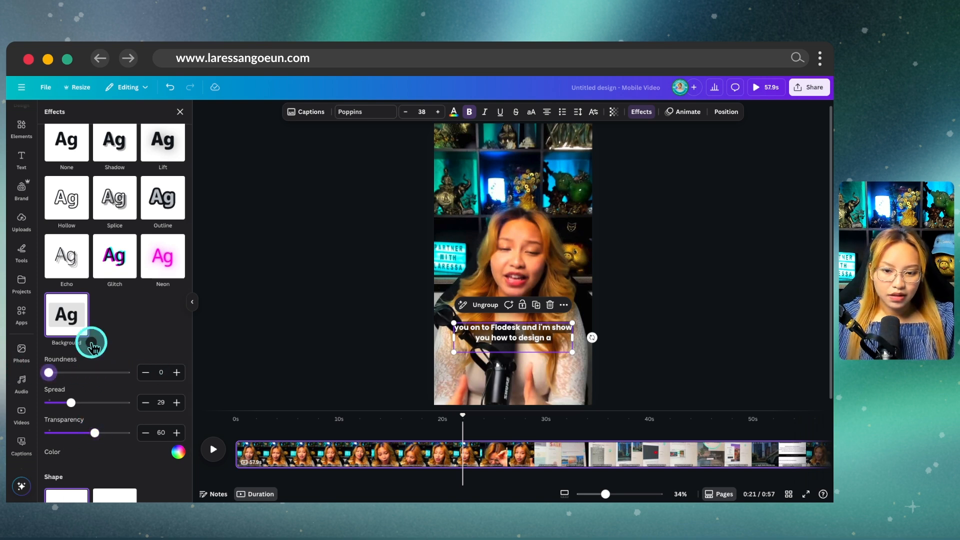
{"action": "key", "text": "ctrl"}
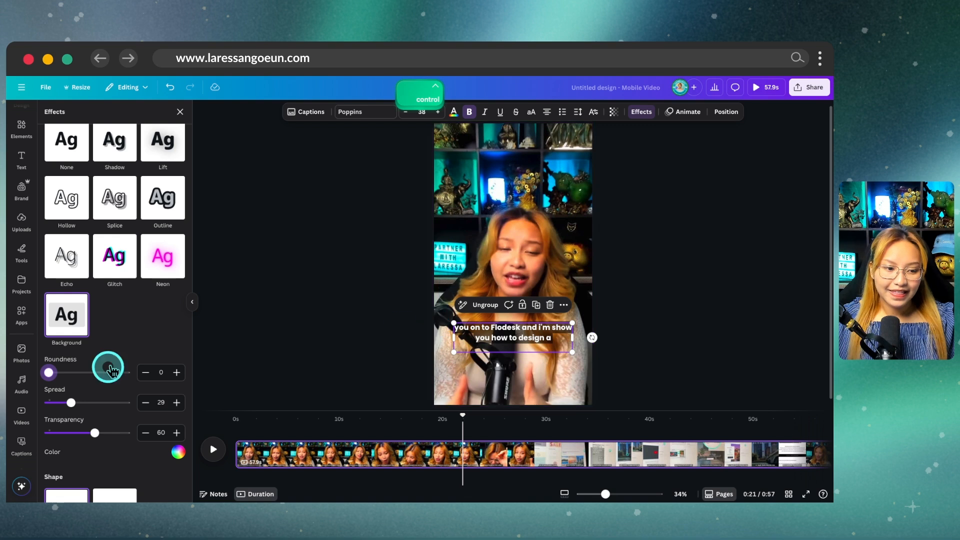
{"action": "left_click", "coordinate": [177, 403]}
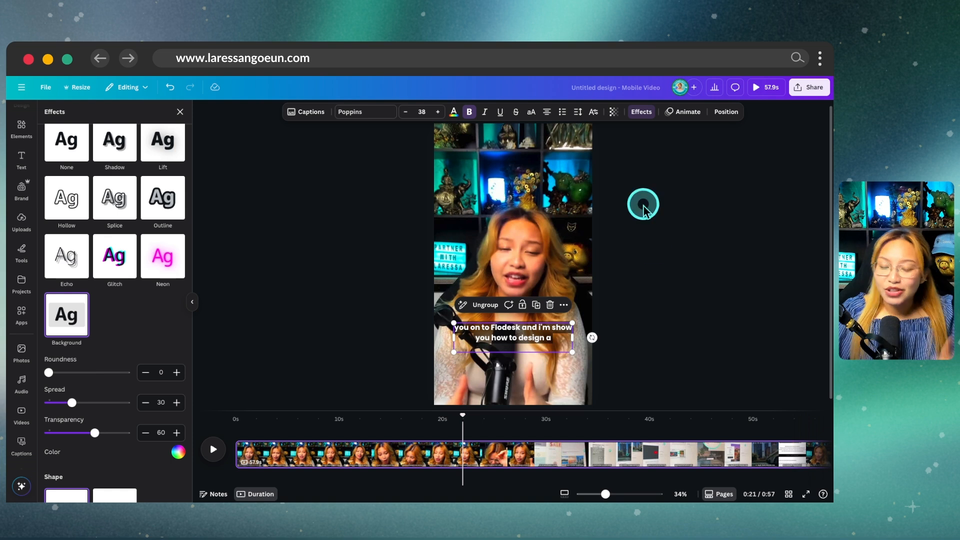
- Apply the Reveal caption animation to the captions group and lower its intensity to about a quarter
{"action": "left_click", "coordinate": [685, 112]}
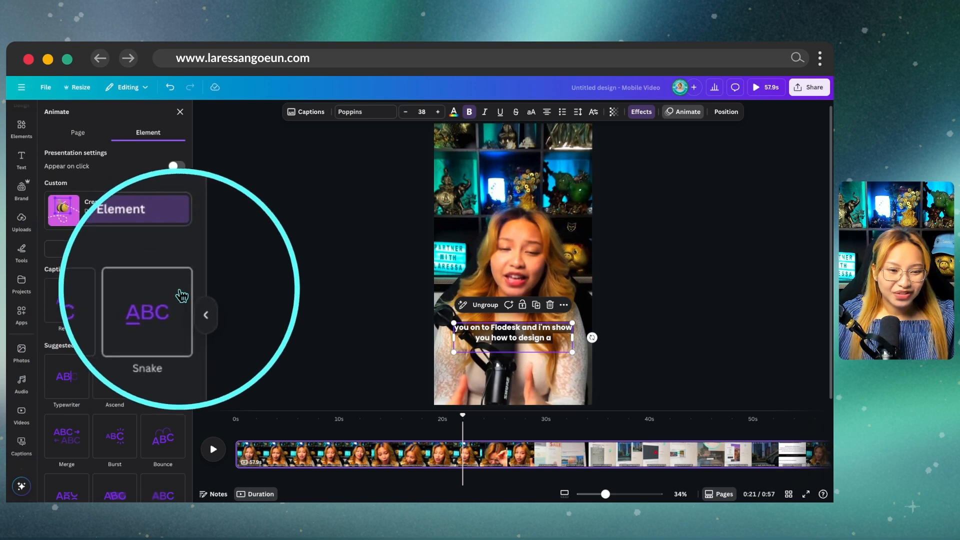
{"action": "left_click", "coordinate": [109, 325]}
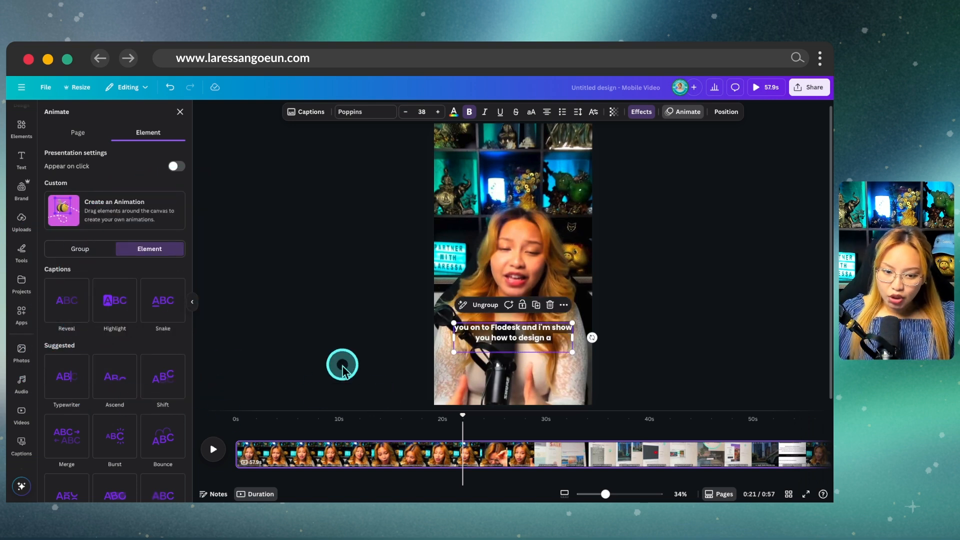
{"action": "left_click", "coordinate": [66, 313]}
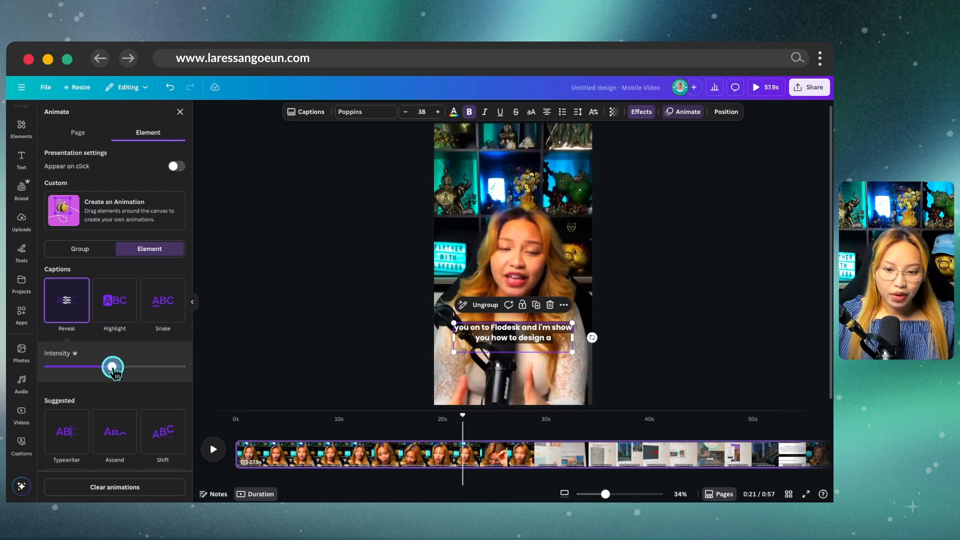
{"action": "left_click_drag", "start_coordinate": [90, 370], "coordinate": [82, 368]}
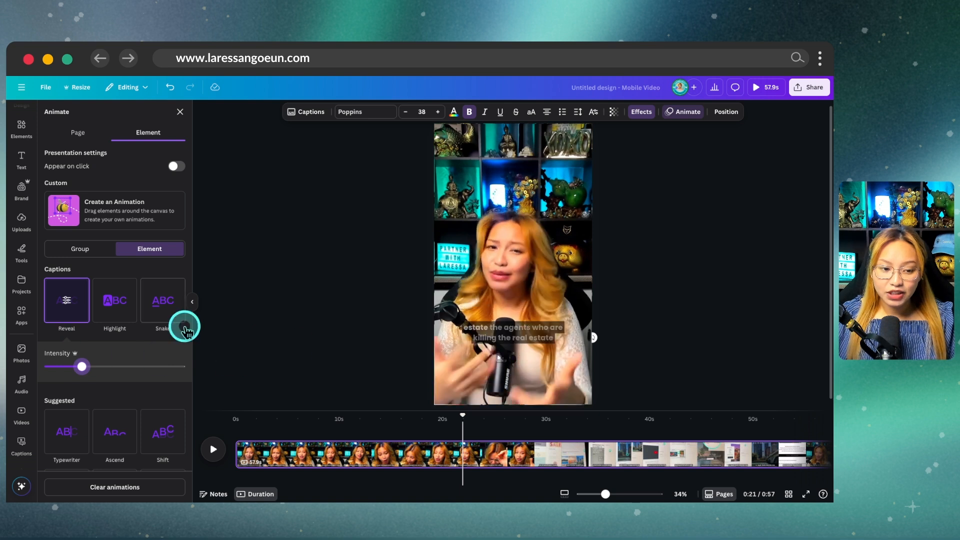
- Play the video briefly to preview the Reveal animation and raise its intensity to the maximum
{"action": "left_click", "coordinate": [223, 458]}
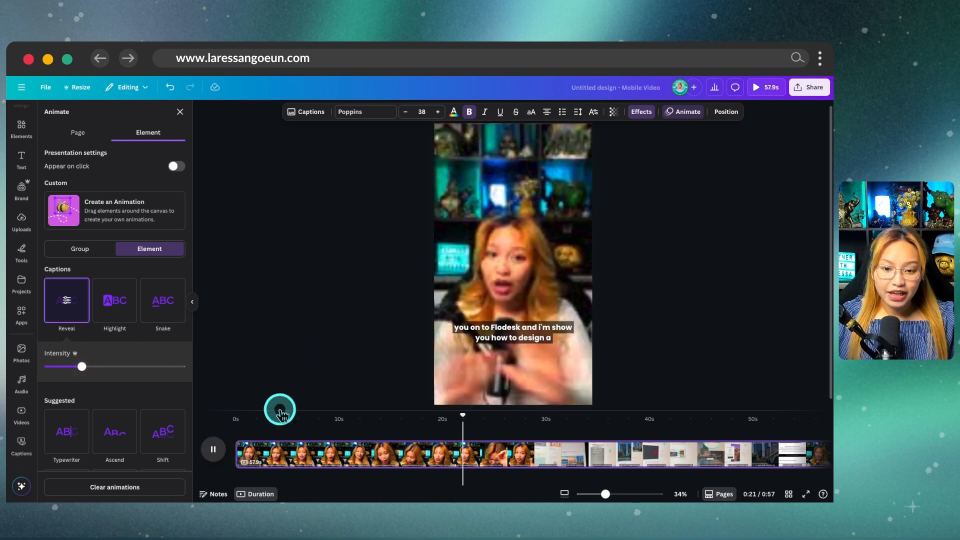
{"action": "left_click", "coordinate": [213, 449]}
{"action": "key", "text": "ctrl"}
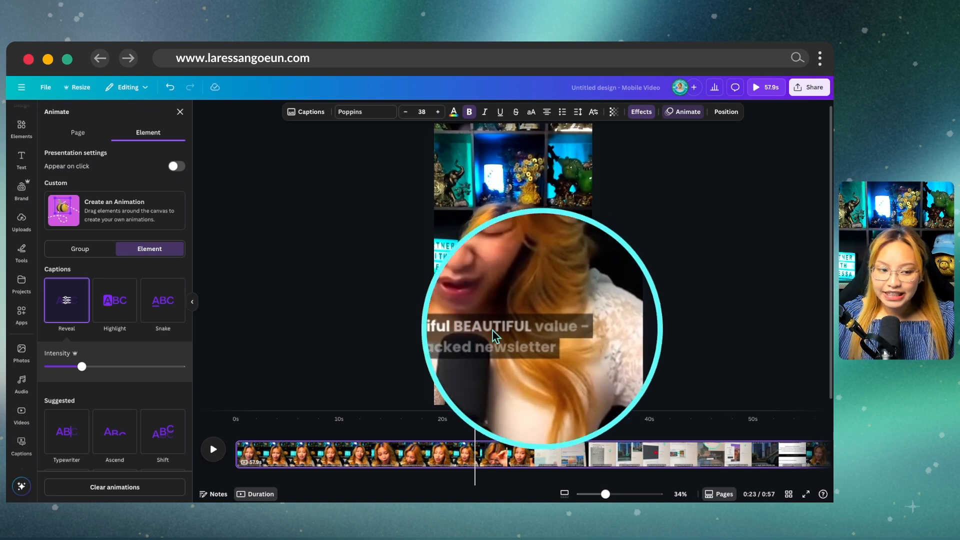
{"action": "left_click_drag", "start_coordinate": [83, 371], "coordinate": [225, 373]}
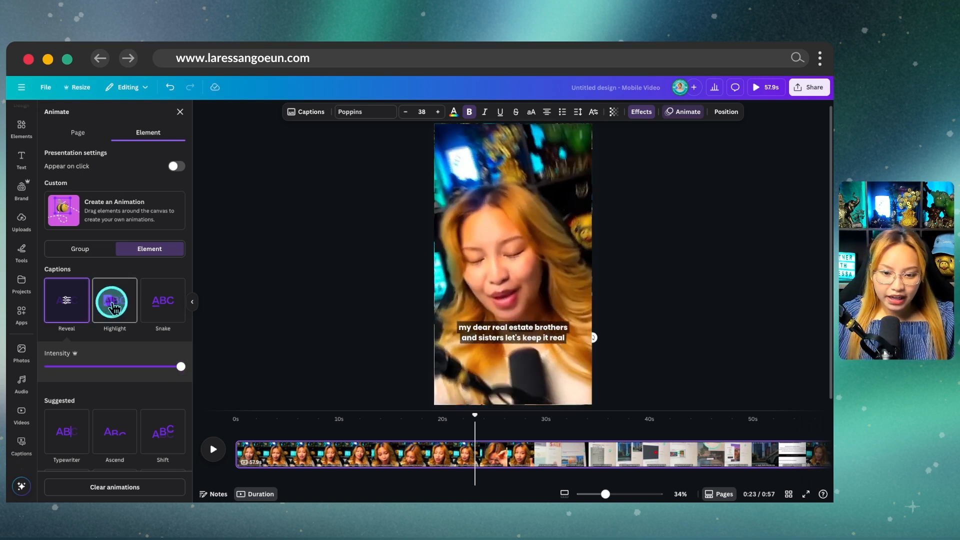
- Try the Highlight caption animation with the dark teal color from the brand palette
{"action": "left_click", "coordinate": [113, 304]}
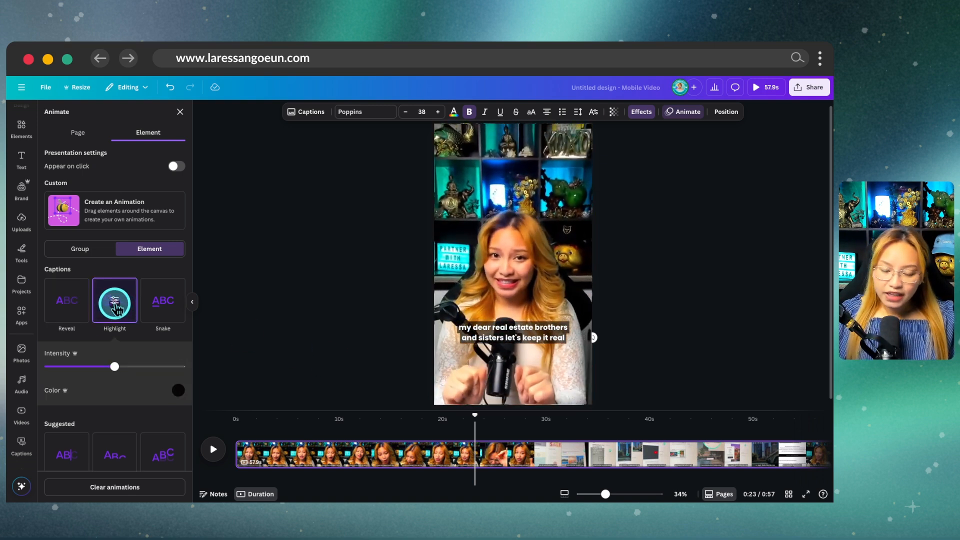
{"action": "key", "text": "ctrl"}
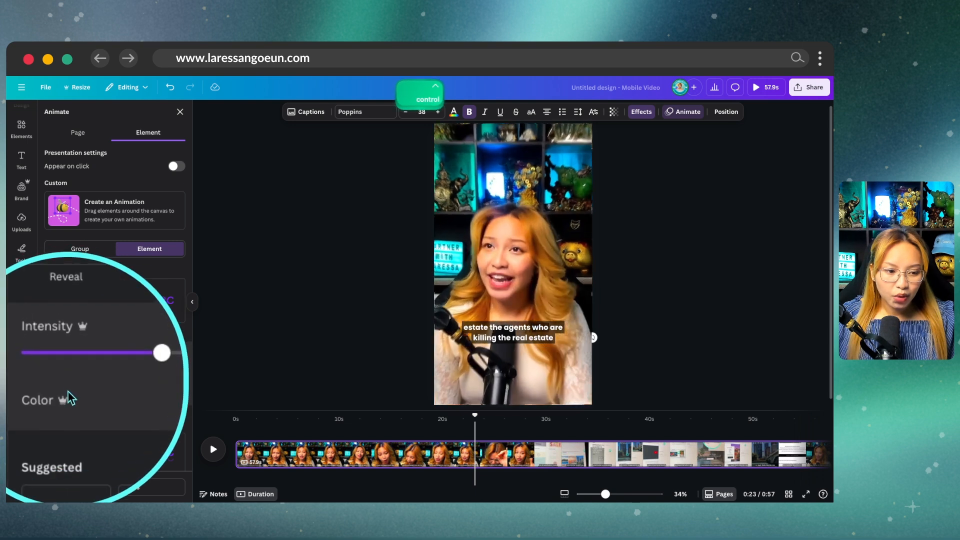
{"action": "left_click", "coordinate": [177, 392]}
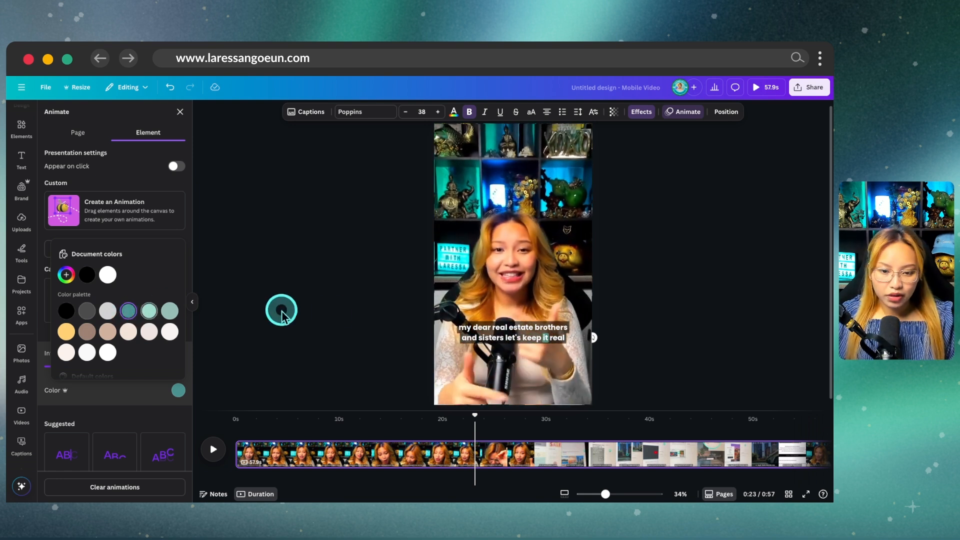
{"action": "left_click", "coordinate": [142, 395]}
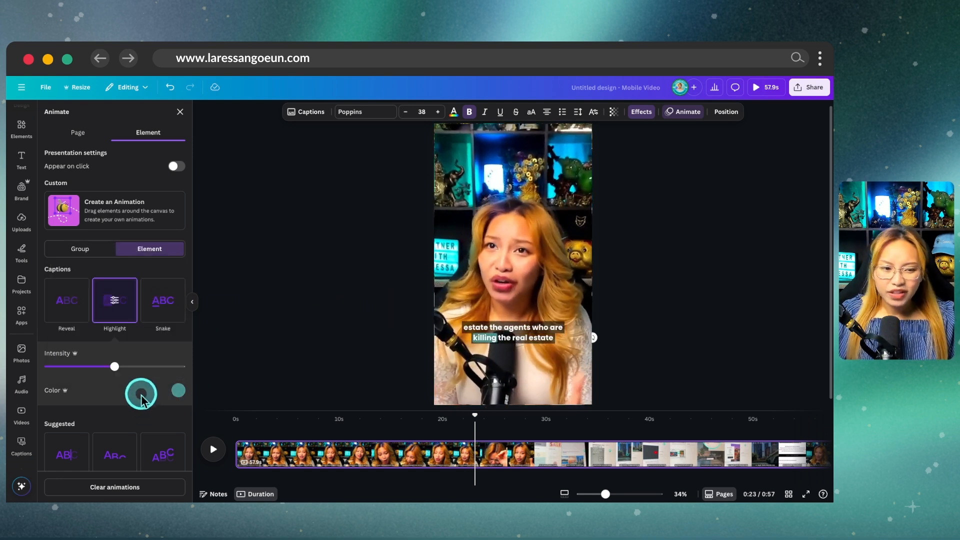
{"action": "left_click", "coordinate": [117, 305]}
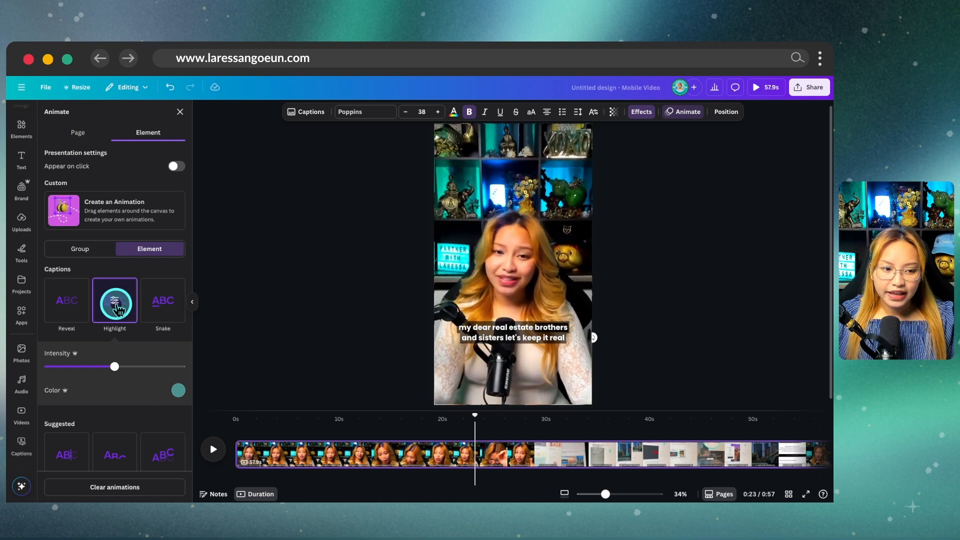
{"action": "left_click", "coordinate": [150, 394]}
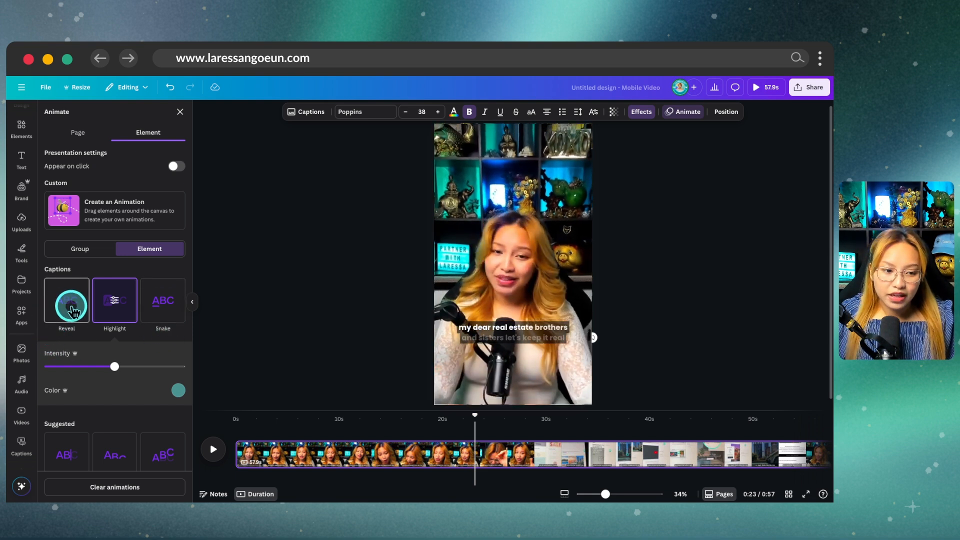
- Try the Snake caption animation with its color set to the brand palette's dark teal
{"action": "left_click", "coordinate": [170, 312]}
{"action": "key", "text": "ctrl"}
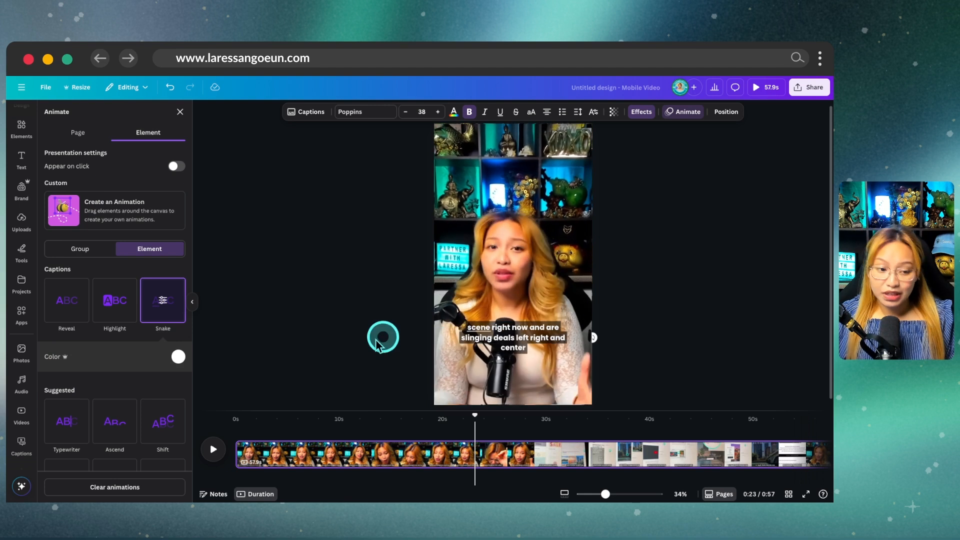
{"action": "left_click", "coordinate": [179, 357]}
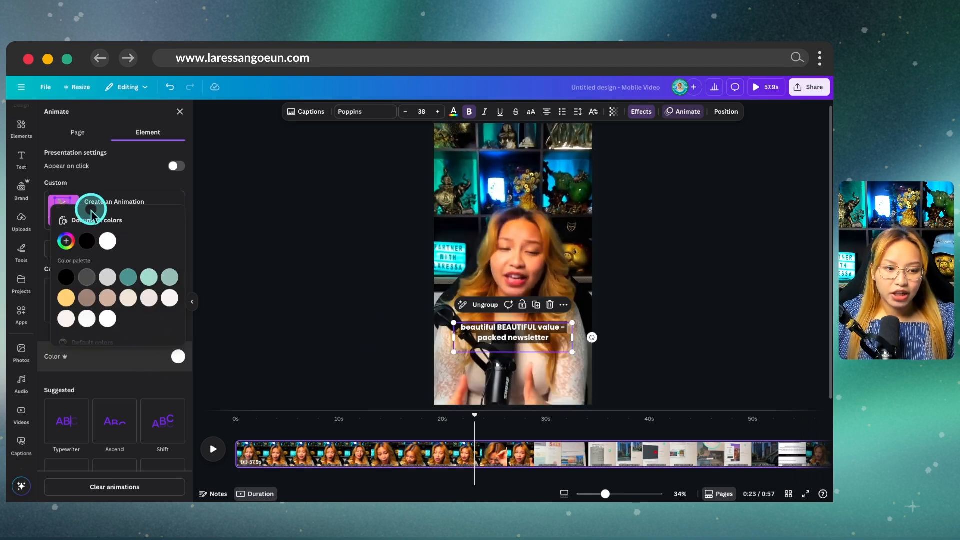
{"action": "left_click", "coordinate": [131, 279]}
{"action": "left_click", "coordinate": [346, 320]}
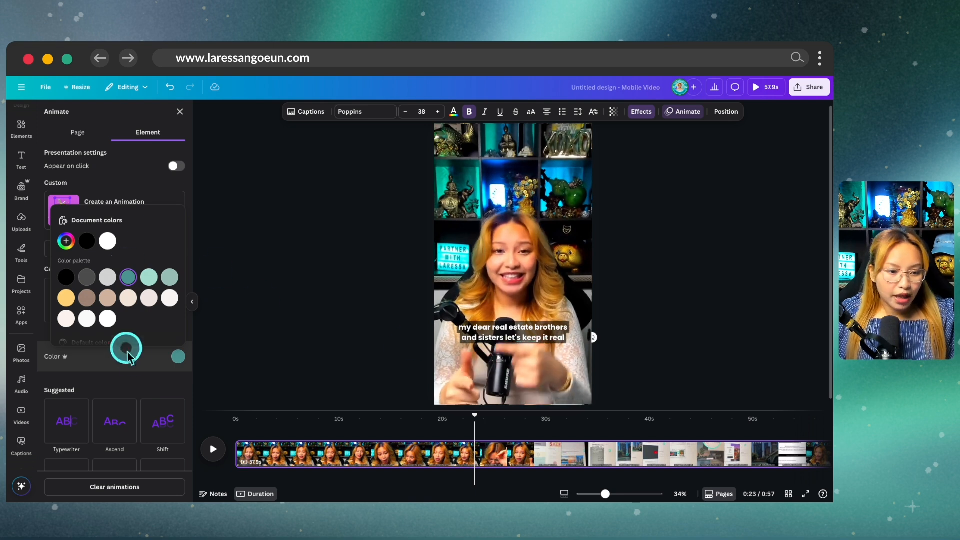
{"action": "left_click", "coordinate": [144, 383]}
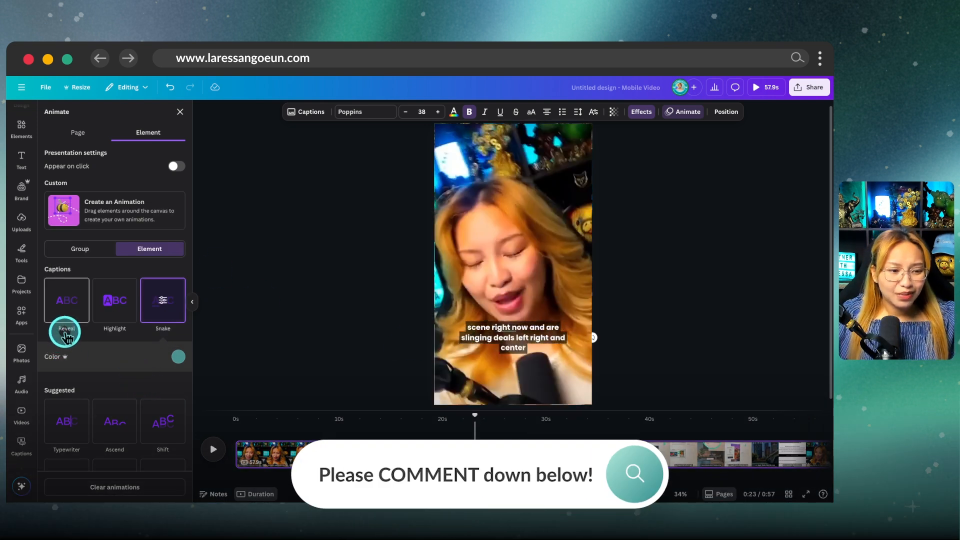
- Compare the caption animations, apply Highlight in the brand palette's dark teal, and play the video from the start
{"action": "left_click", "coordinate": [162, 307]}
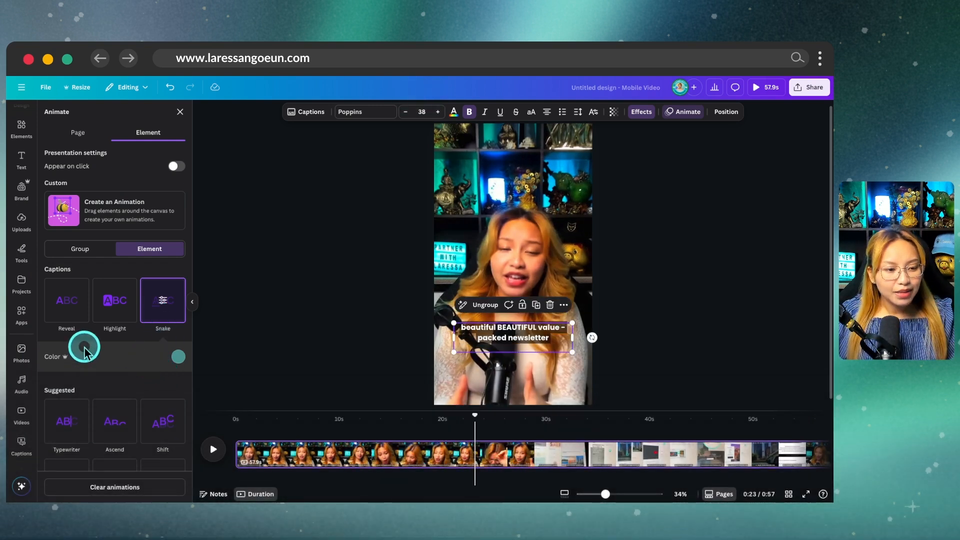
{"action": "left_click", "coordinate": [79, 312]}
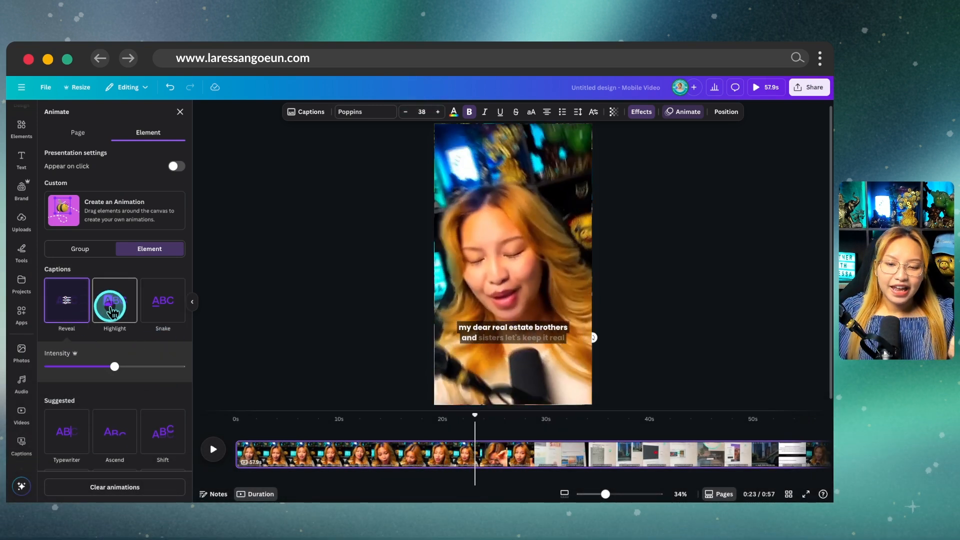
{"action": "left_click", "coordinate": [113, 311]}
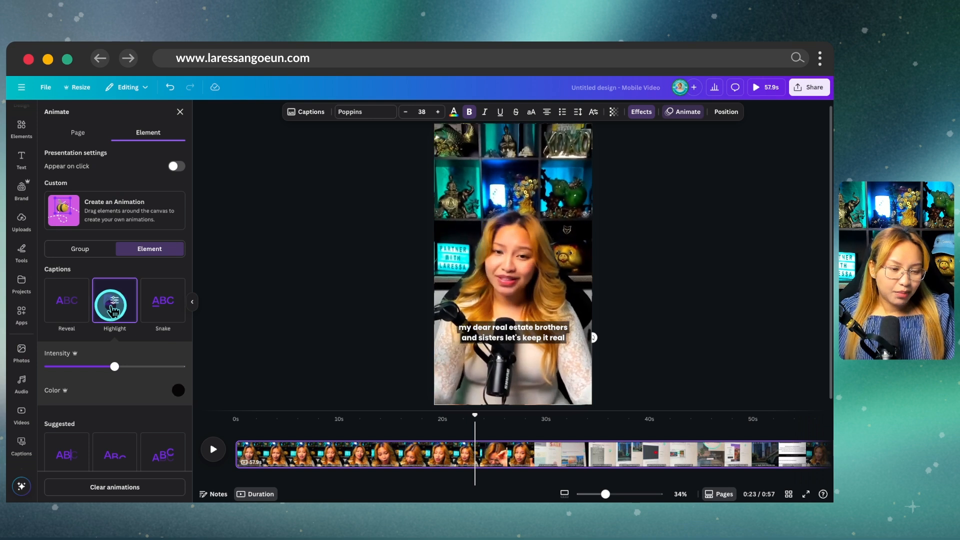
{"action": "left_click", "coordinate": [178, 394]}
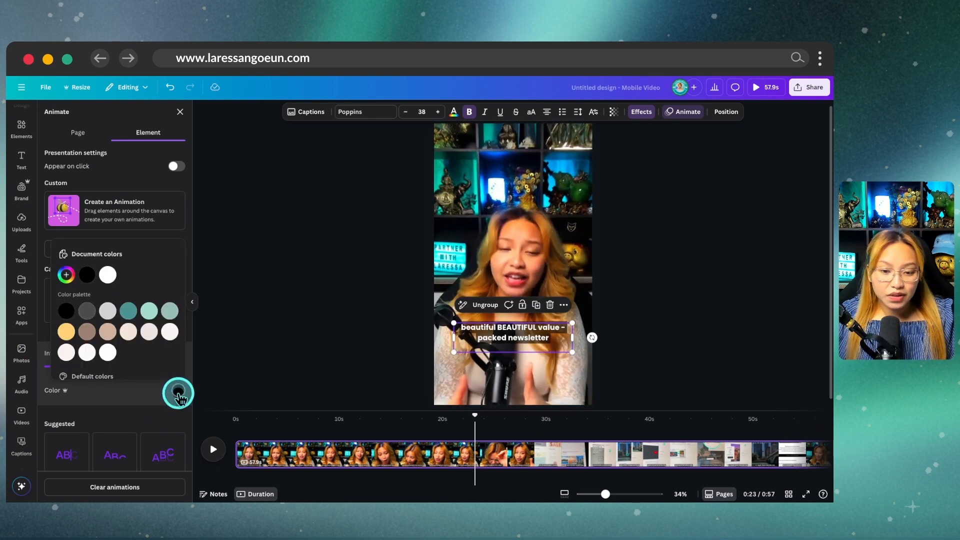
{"action": "left_click", "coordinate": [129, 311]}
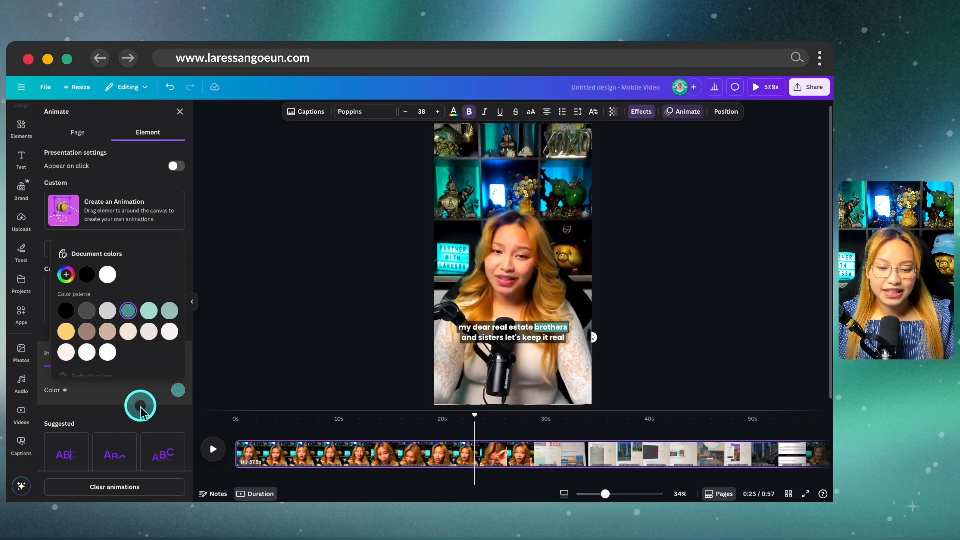
{"action": "left_click", "coordinate": [139, 413]}
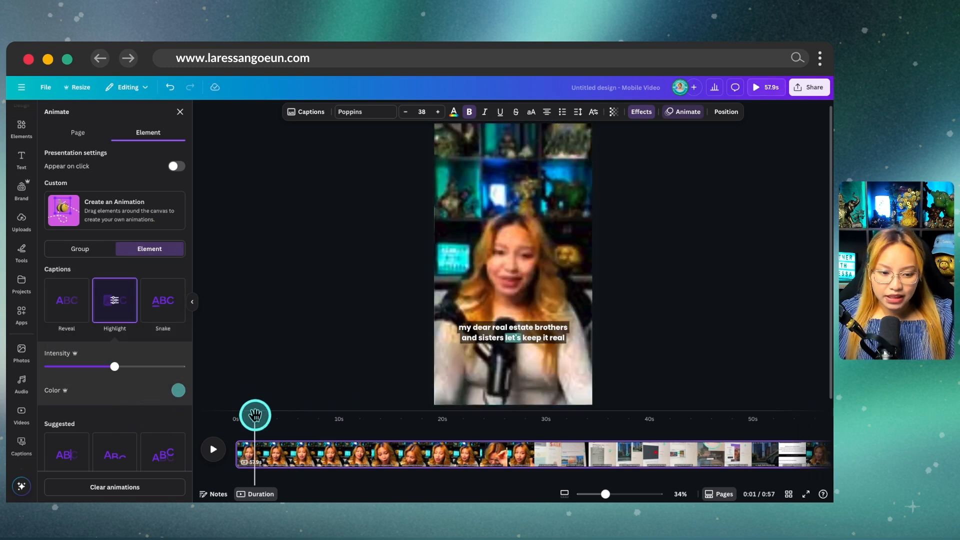
{"action": "left_click", "coordinate": [231, 417]}
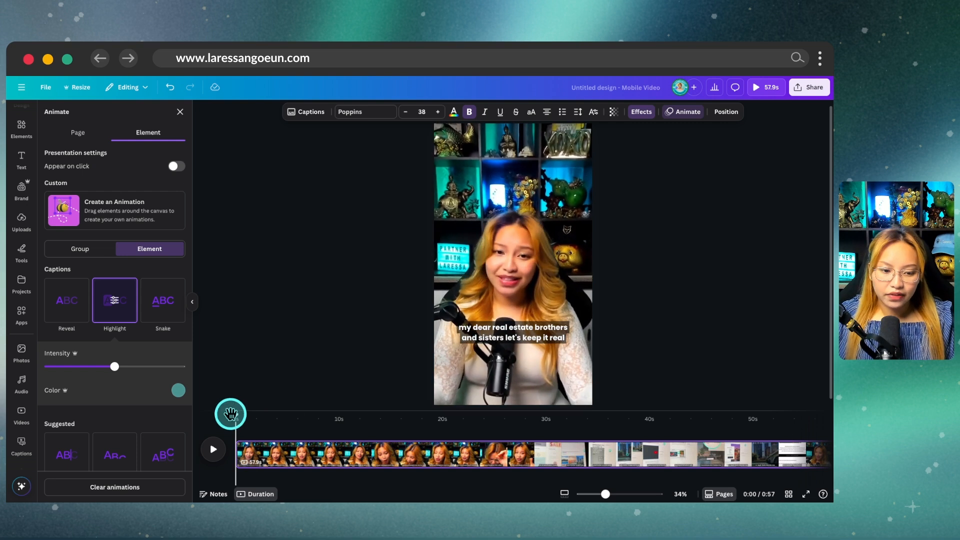
{"action": "left_click", "coordinate": [213, 449]}
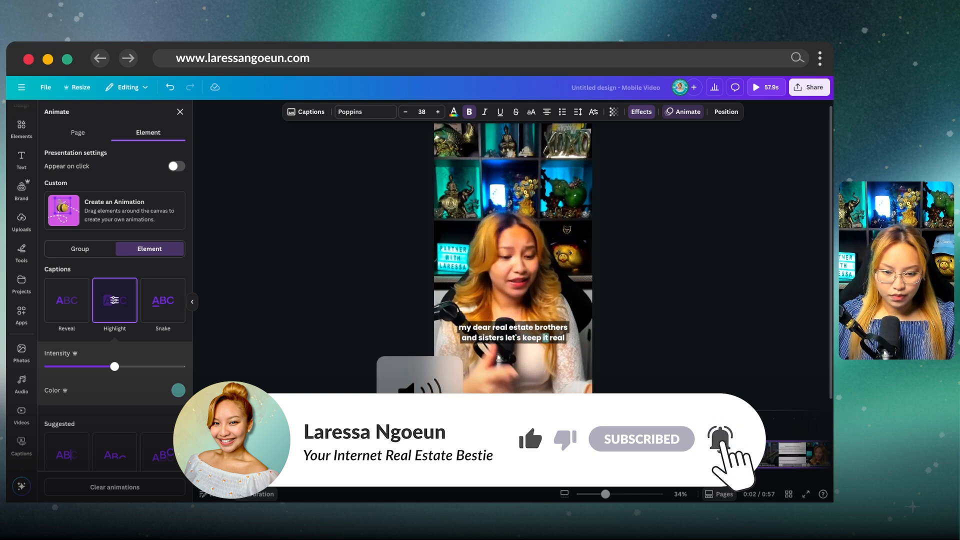
- Preview the finished video with its Highlight caption animation in the full-size player and return to the editor
{"action": "left_click", "coordinate": [760, 87]}
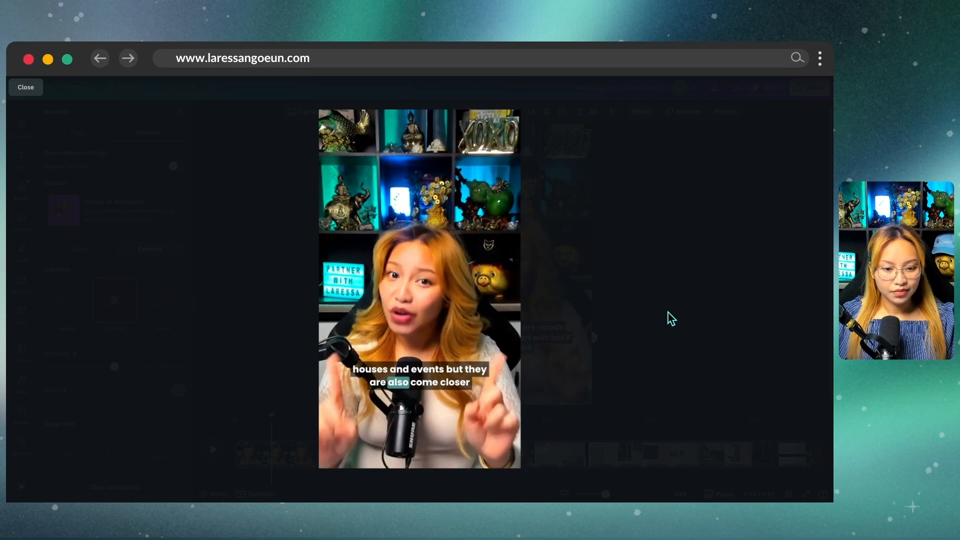
{"action": "left_click", "coordinate": [669, 312]}
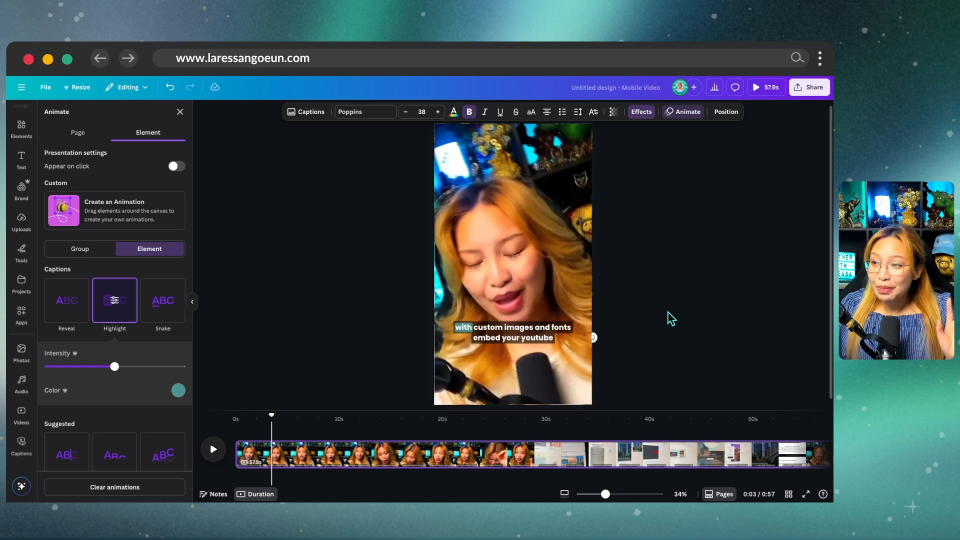
{"action": "left_click", "coordinate": [428, 423]}
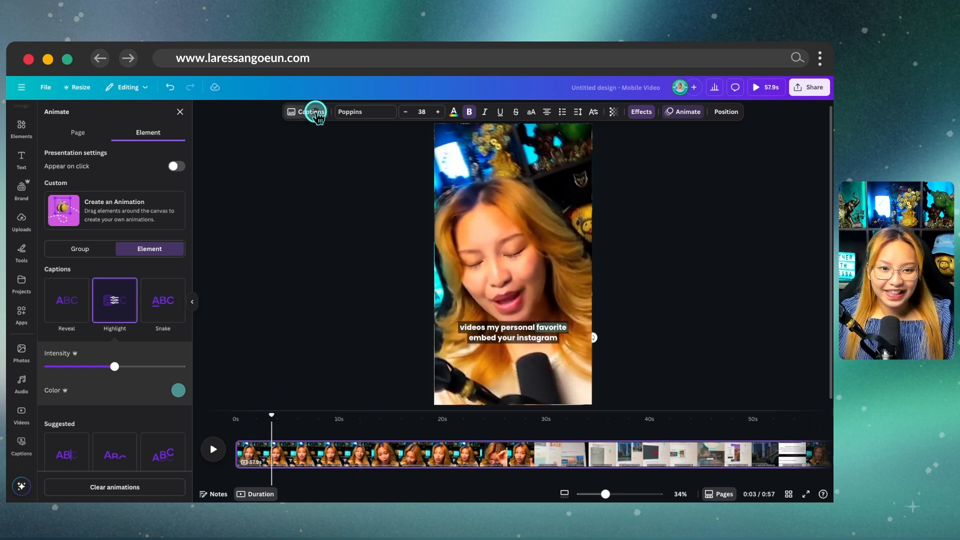
- Open the list of captions and look through the transcript lines for the video
{"action": "left_click", "coordinate": [316, 113]}
{"action": "scroll", "coordinate": [103, 332], "scroll_direction": "down", "scroll_amount": 3}
{"action": "scroll", "coordinate": [98, 330], "scroll_direction": "up", "scroll_amount": 5}
{"action": "scroll", "coordinate": [624, 245], "scroll_direction": "up", "scroll_amount": 1}
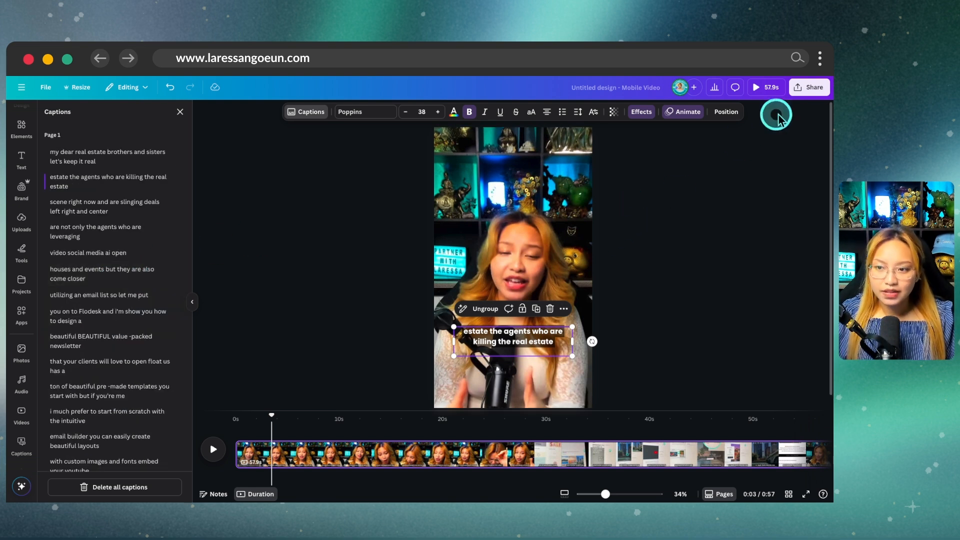
- Download the design as an MP4 video at 1080p (HD) quality, with the download settings saved
{"action": "left_click", "coordinate": [811, 88]}
{"action": "left_click", "coordinate": [686, 266]}
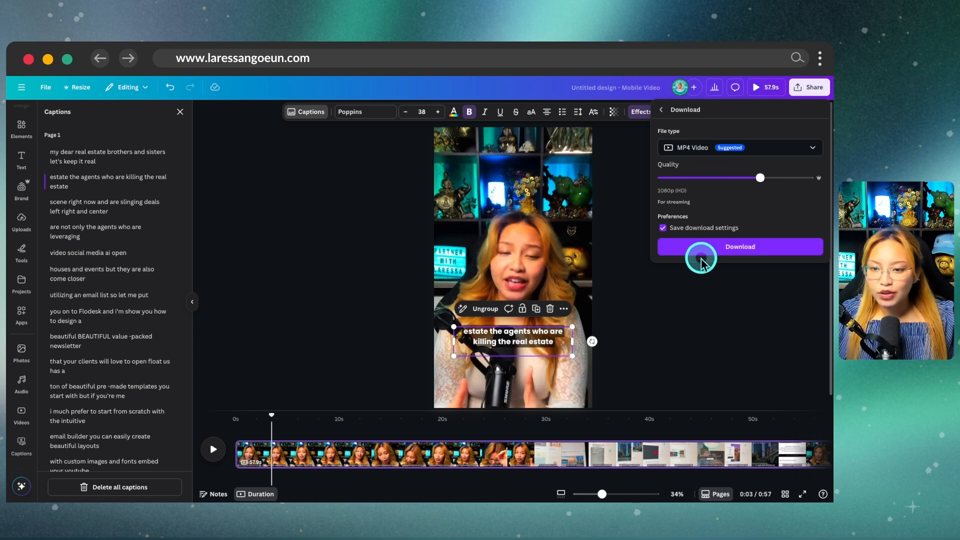
{"action": "left_click", "coordinate": [702, 257]}
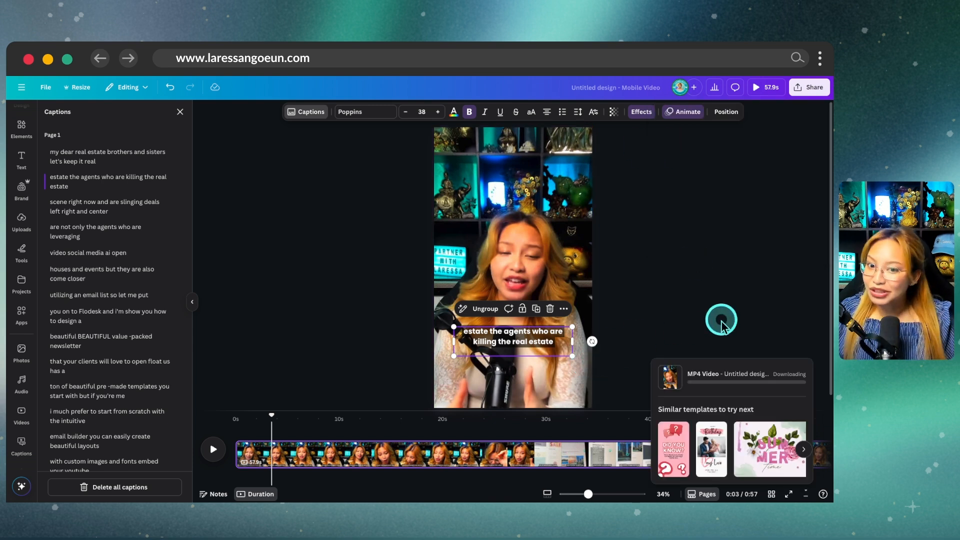